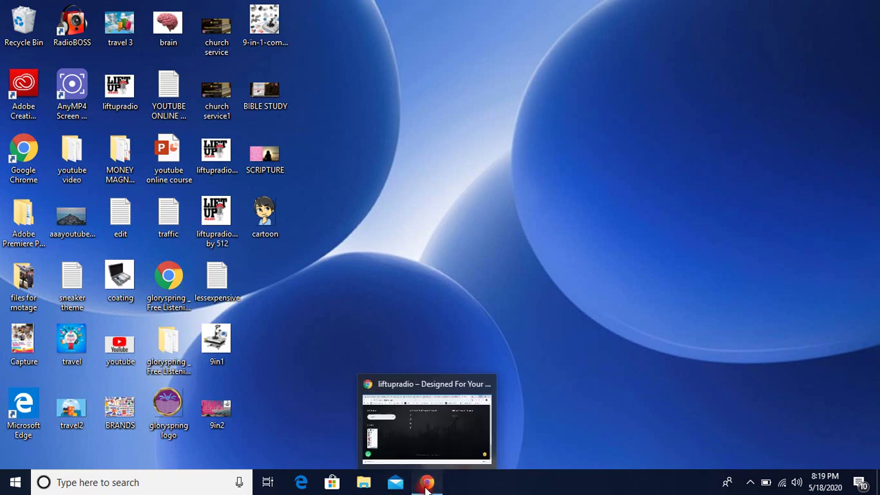
Step: Bring up Chrome and move from the AppsGeyser page to the Fiverr website-to-app gig results
{"action": "left_click", "coordinate": [426, 484]}
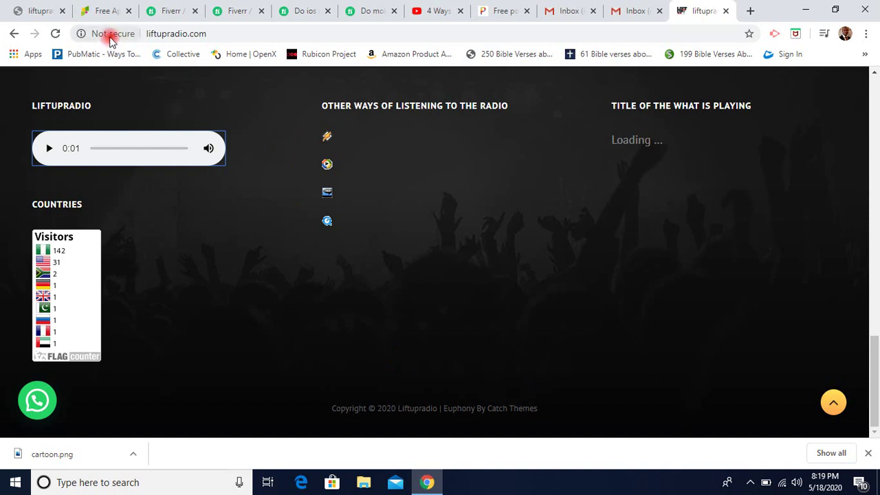
{"action": "left_click", "coordinate": [110, 11]}
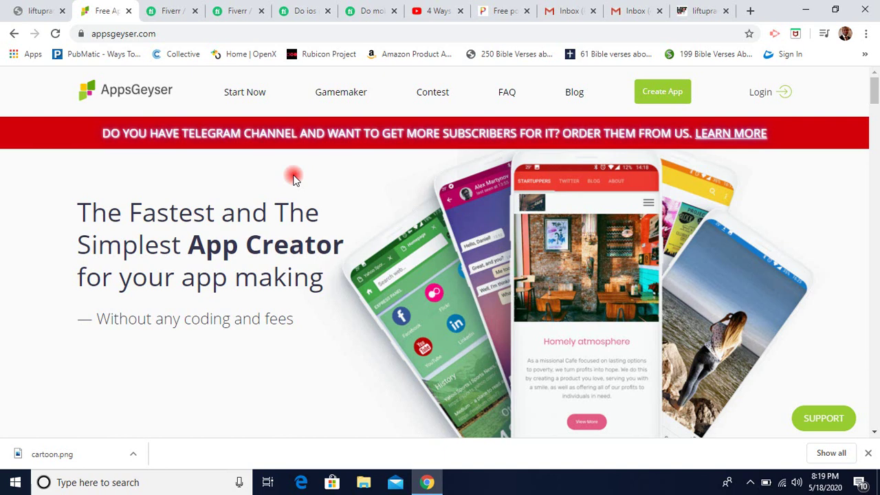
{"action": "left_click", "coordinate": [160, 12]}
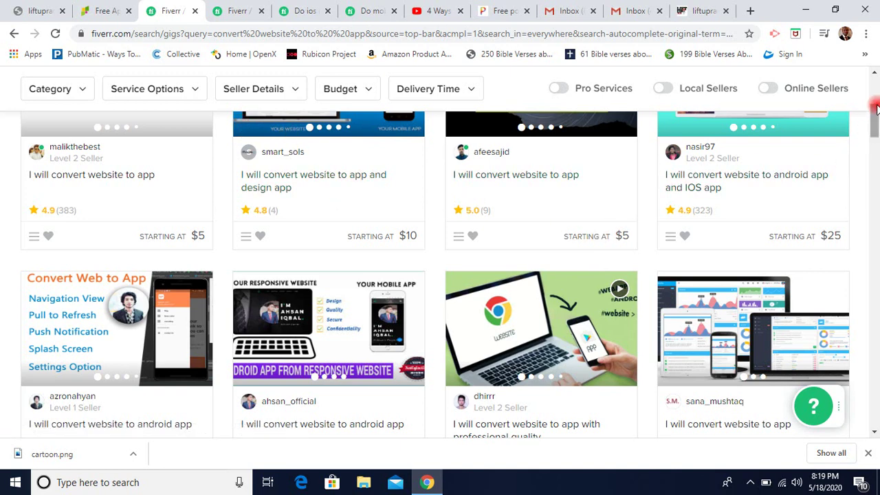
Step: Browse the Fiverr website-to-app gigs, then open the iOS app development gig with its $350 Basic package
{"action": "scroll", "coordinate": [818, 168], "scroll_direction": "up", "scroll_amount": 3}
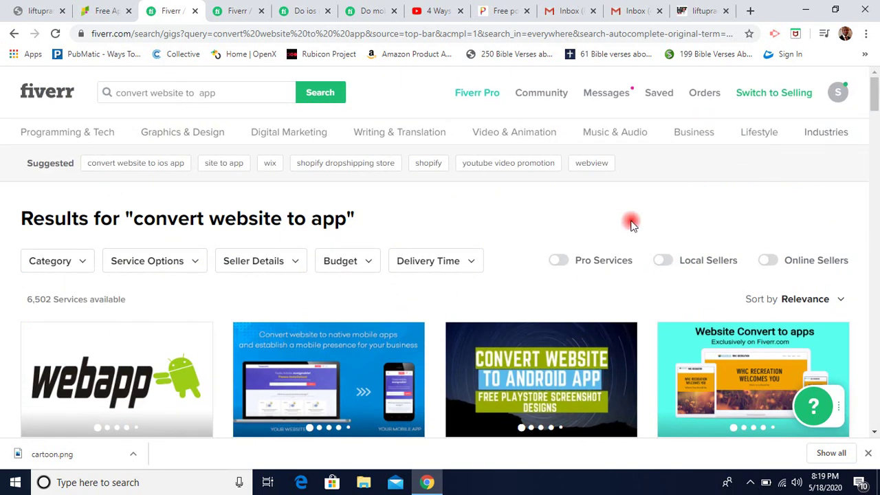
{"action": "left_click", "coordinate": [875, 430]}
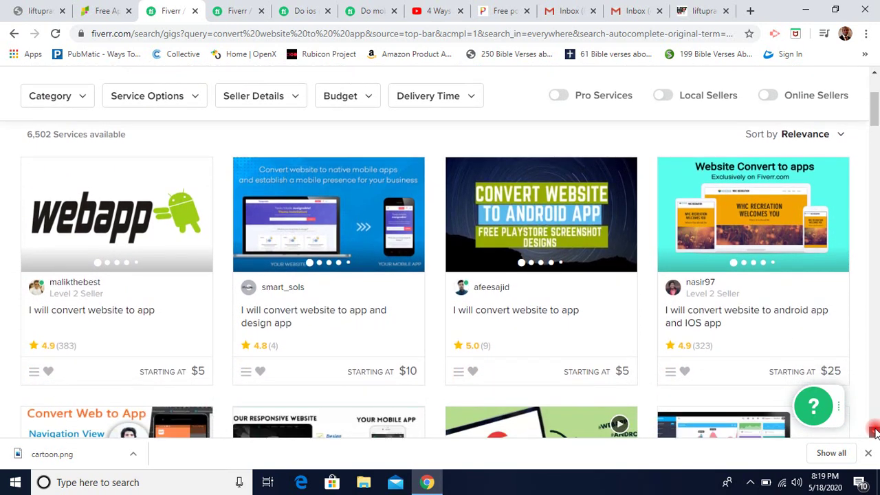
{"action": "left_click_drag", "start_coordinate": [875, 431], "coordinate": [875, 431]}
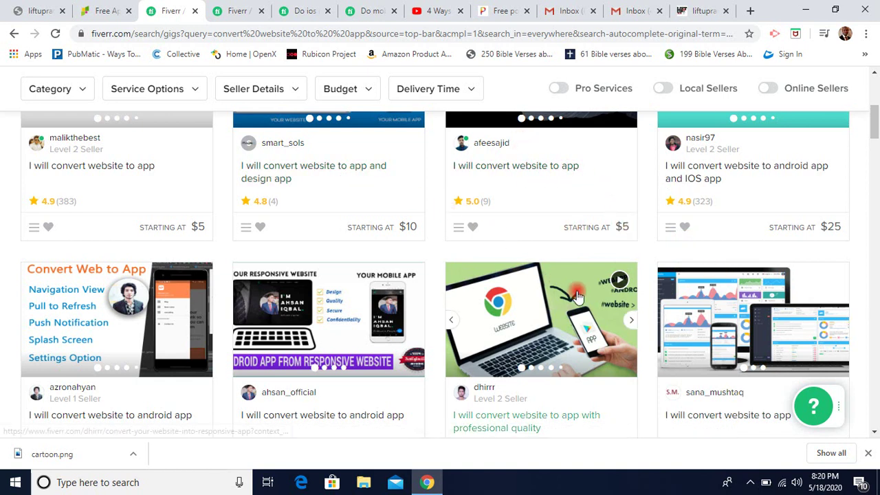
{"action": "scroll", "coordinate": [871, 430], "scroll_direction": "down", "scroll_amount": 2}
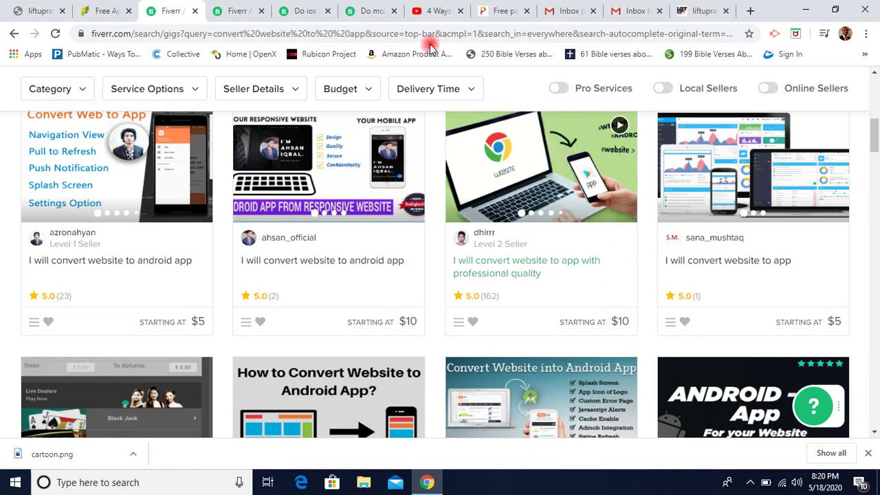
{"action": "left_click", "coordinate": [239, 12]}
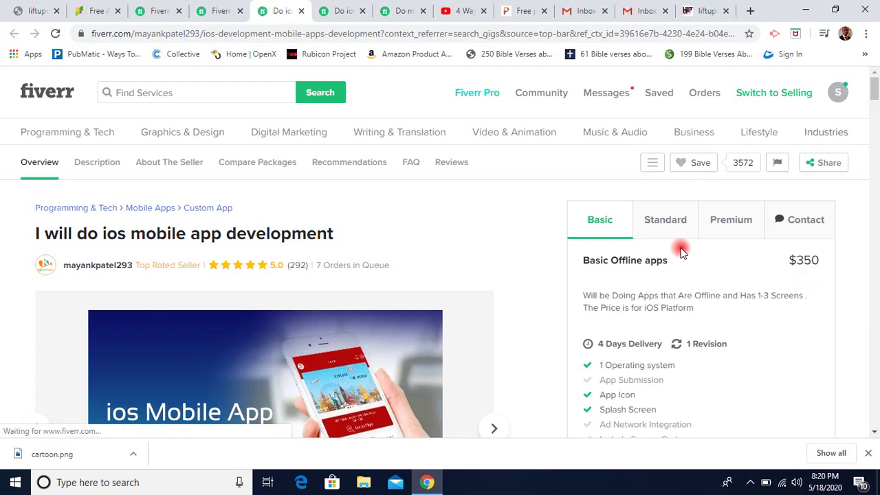
Step: Compare the iOS gig's Standard and Premium packages and the $995 Flutter gig, then return to AppsGeyser
{"action": "left_click", "coordinate": [678, 222]}
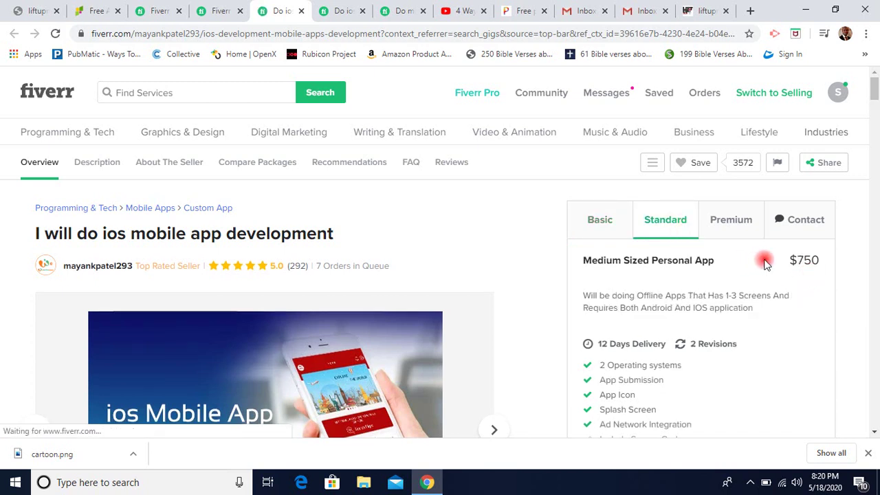
{"action": "left_click", "coordinate": [738, 232]}
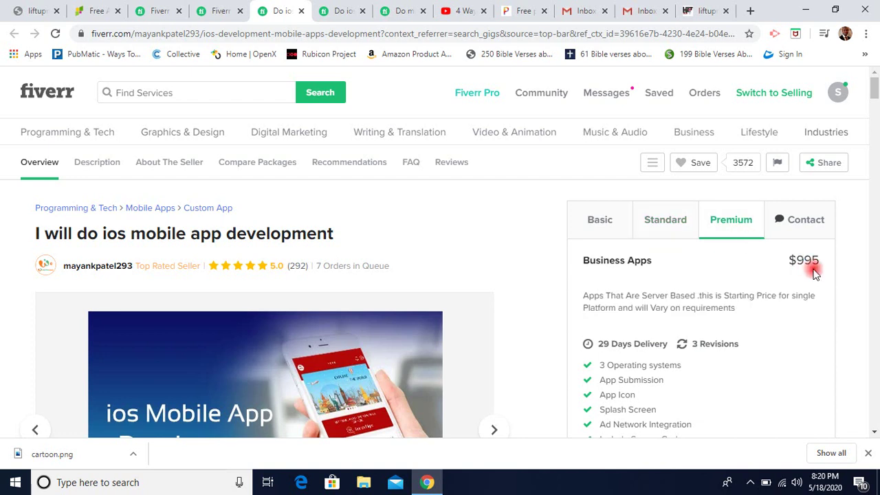
{"action": "left_click", "coordinate": [351, 13]}
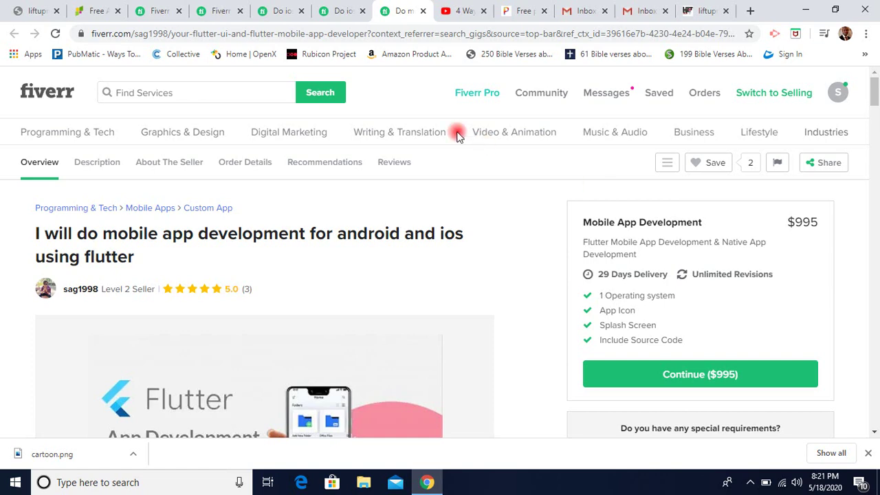
{"action": "left_click", "coordinate": [97, 12]}
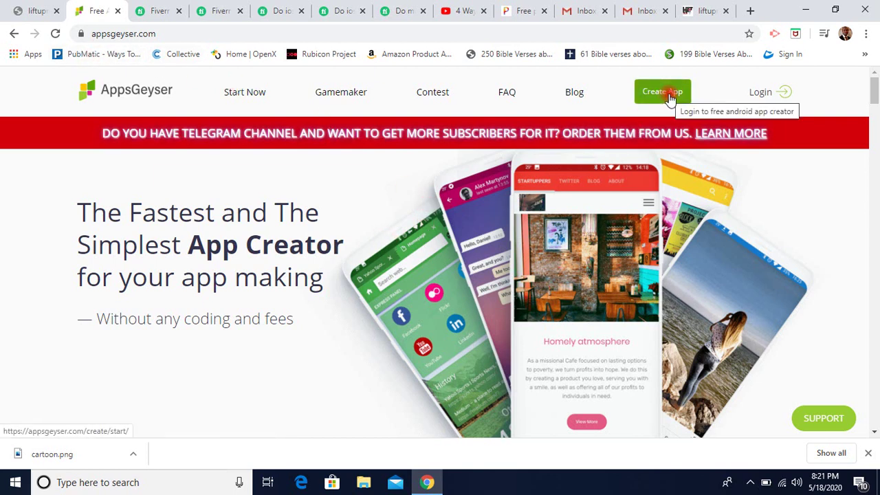
{"action": "left_click", "coordinate": [706, 11]}
{"action": "left_click", "coordinate": [877, 95]}
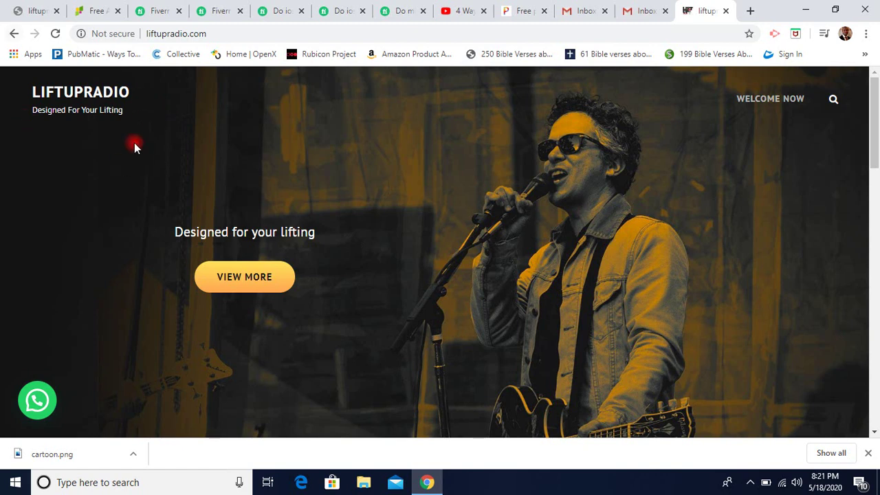
{"action": "scroll", "coordinate": [874, 380], "scroll_direction": "down", "scroll_amount": 1}
{"action": "left_click", "coordinate": [874, 381]}
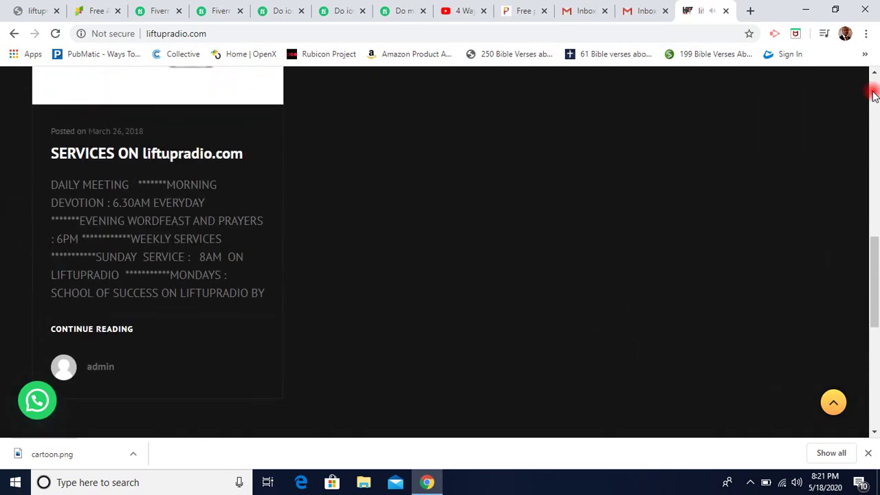
{"action": "left_click", "coordinate": [874, 96]}
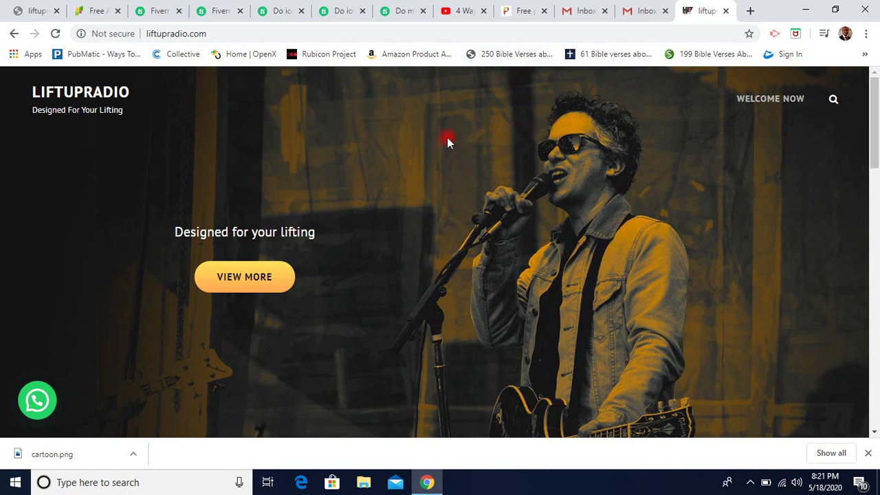
{"action": "left_click", "coordinate": [96, 10]}
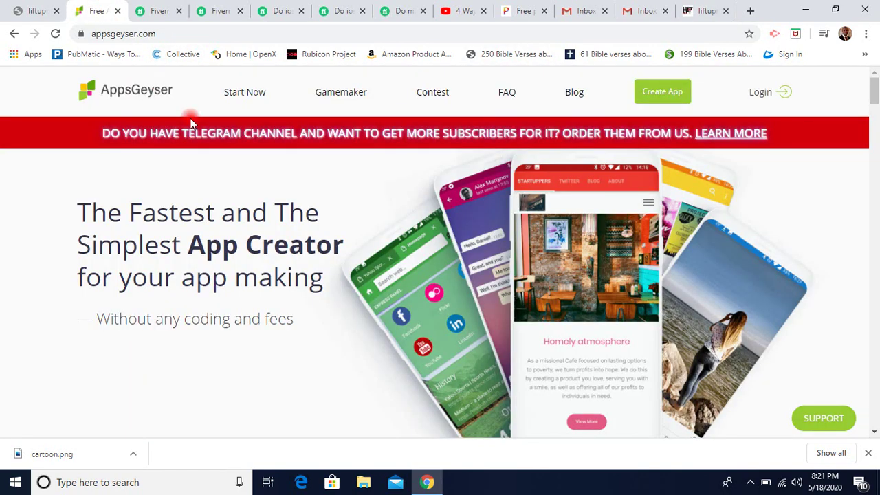
Step: Start a new AppsGeyser app built from a Website
{"action": "left_click", "coordinate": [663, 97]}
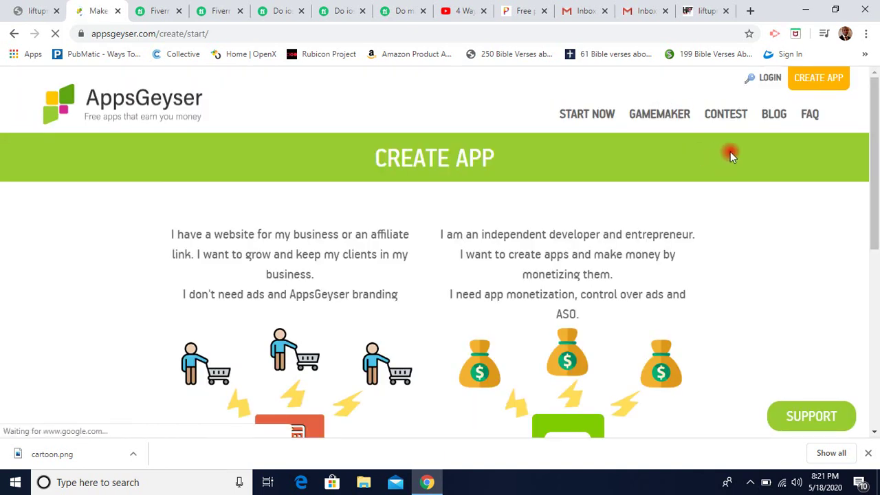
{"action": "mouse_move", "coordinate": [604, 122]}
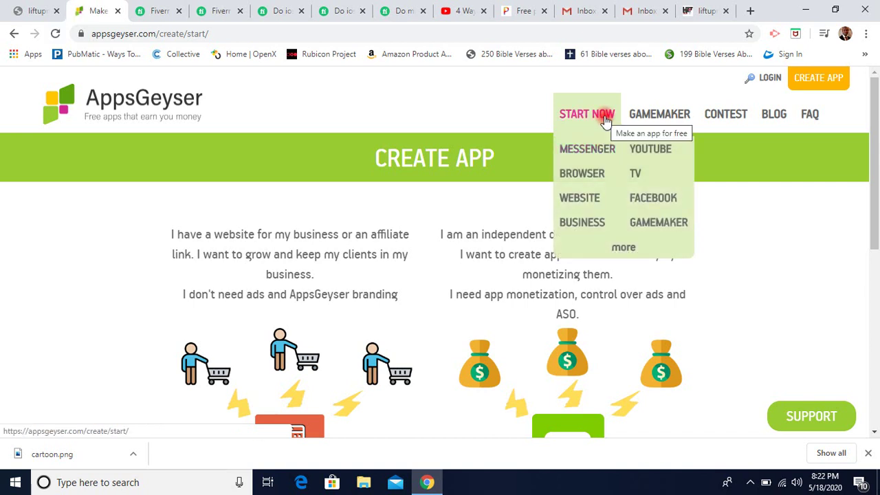
{"action": "left_click", "coordinate": [592, 199]}
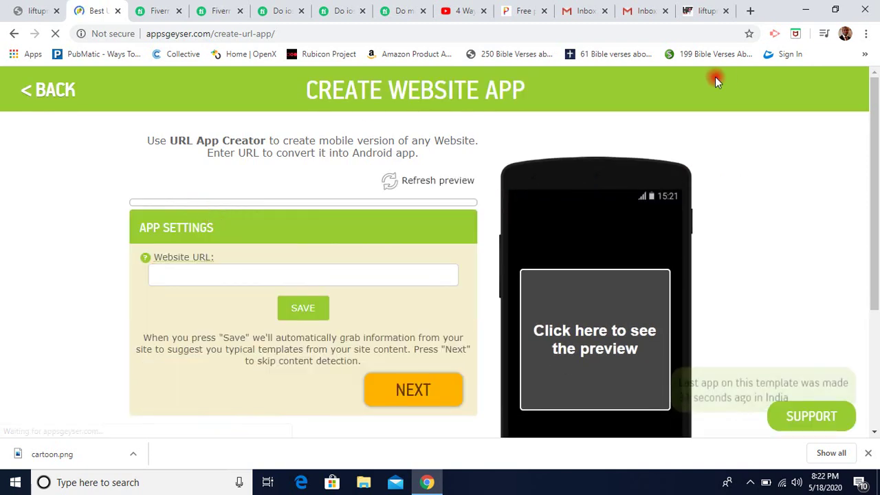
Step: Copy the liftupradio.com address and move the app builder page into its own window
{"action": "left_click", "coordinate": [718, 11]}
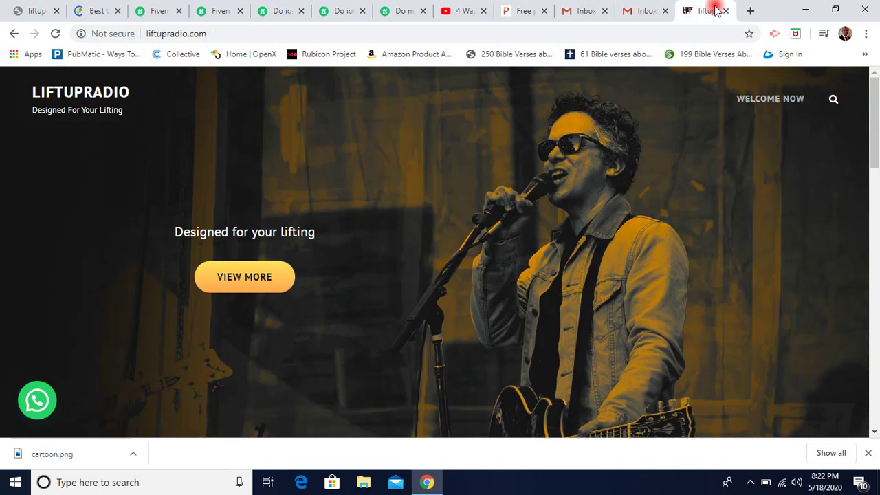
{"action": "left_click", "coordinate": [668, 33]}
{"action": "key", "text": "ctrl+c"}
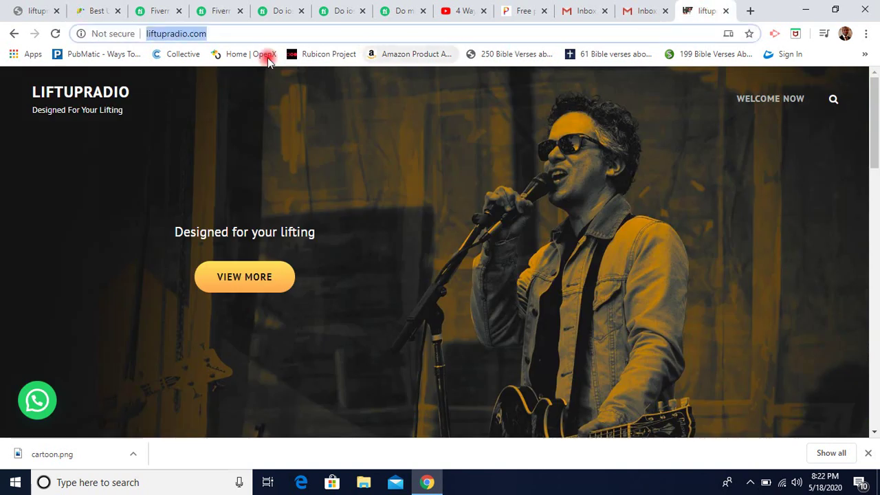
{"action": "left_click_drag", "start_coordinate": [92, 15], "coordinate": [244, 244]}
{"action": "left_click", "coordinate": [251, 268]}
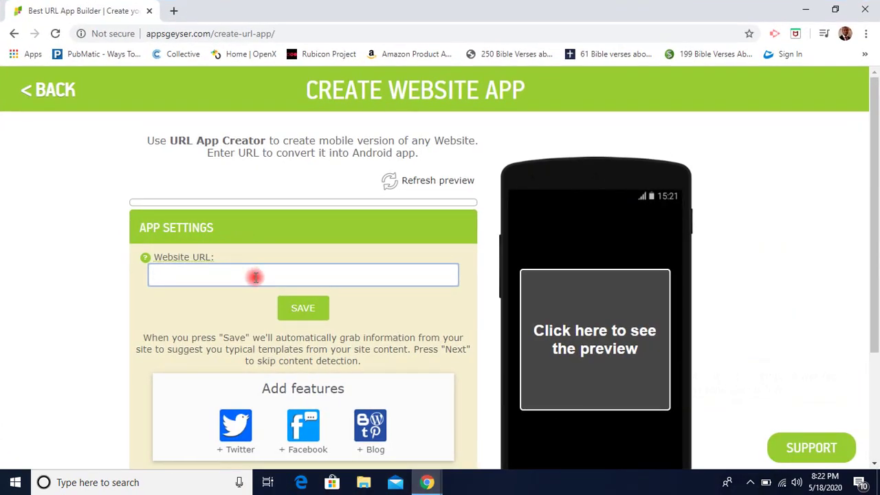
{"action": "key", "text": "ctrl+v"}
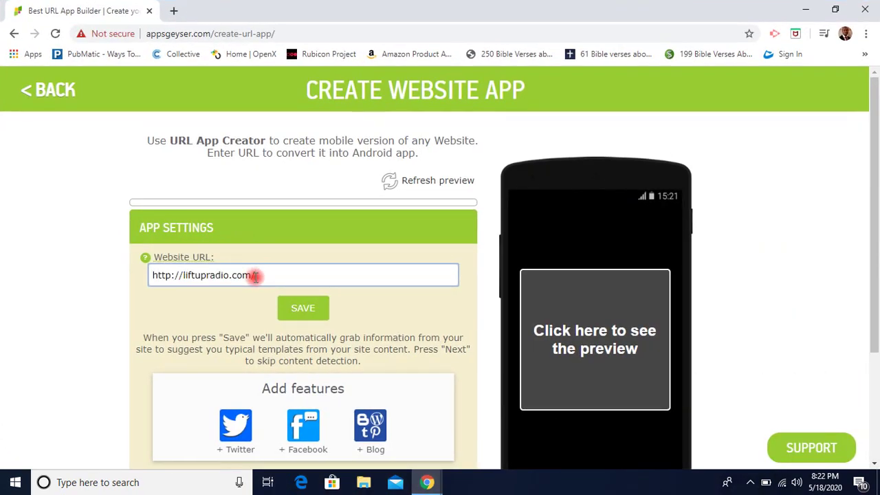
{"action": "left_click", "coordinate": [317, 311]}
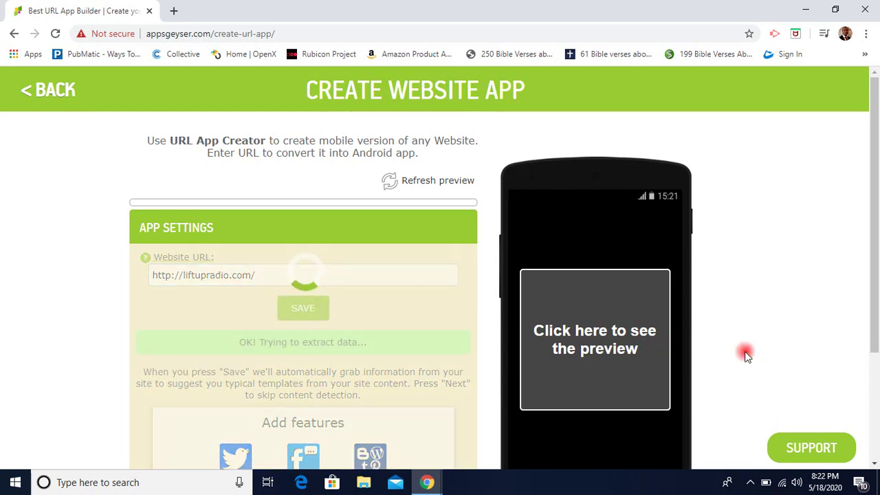
{"action": "left_click", "coordinate": [871, 420]}
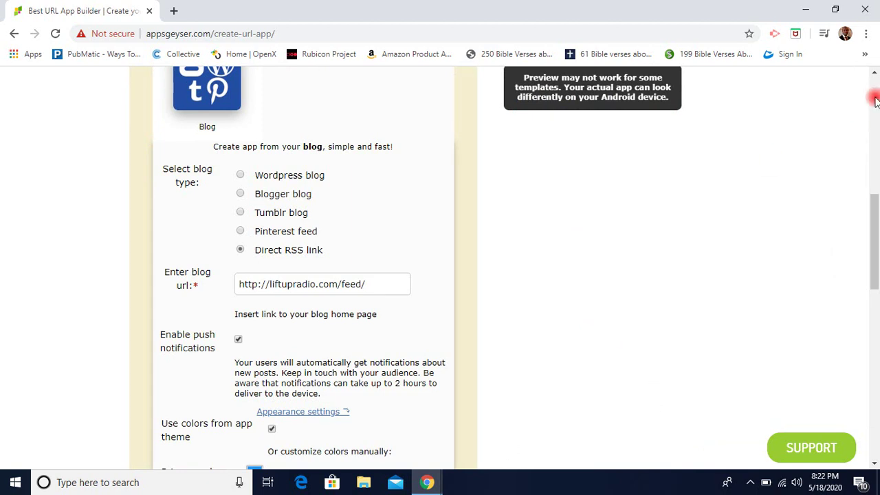
Step: Load the app preview on the phone mockup and scroll through it
{"action": "left_click", "coordinate": [875, 101]}
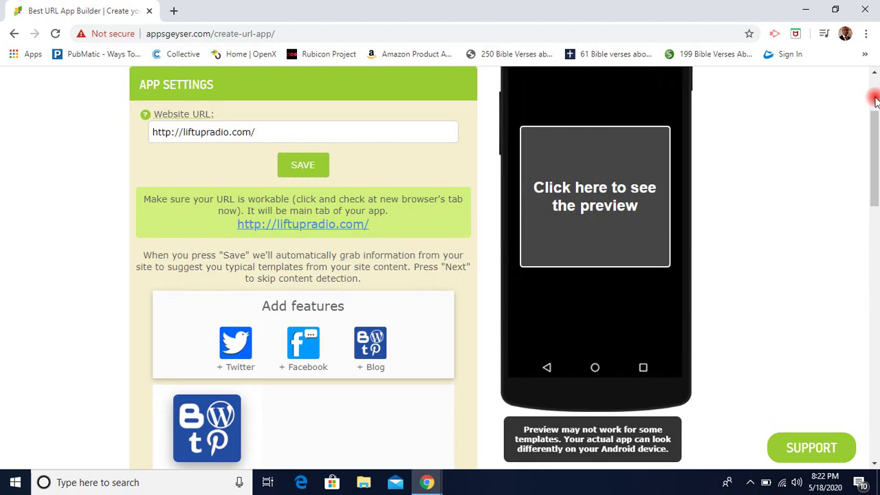
{"action": "left_click", "coordinate": [615, 207]}
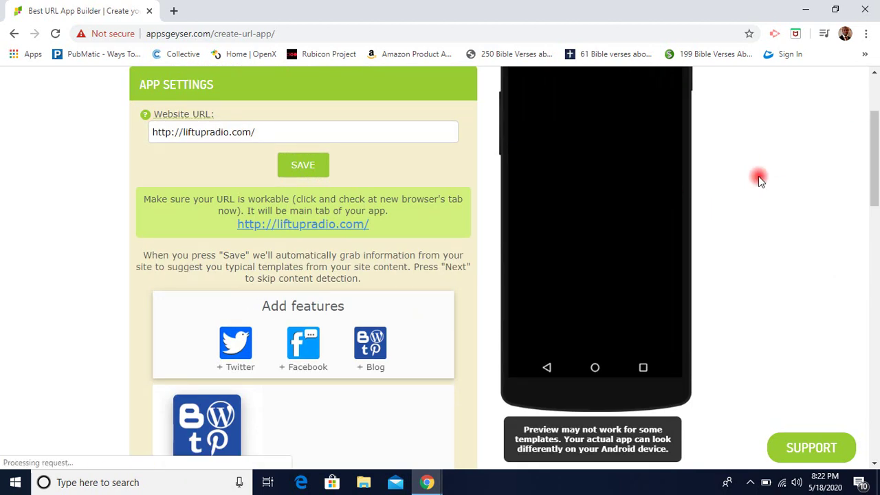
{"action": "left_click", "coordinate": [875, 78]}
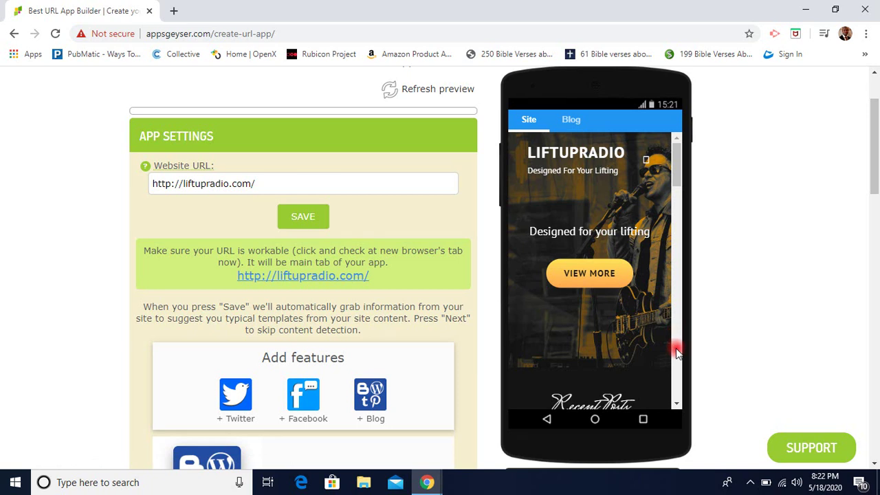
{"action": "scroll", "coordinate": [675, 351], "scroll_direction": "down", "scroll_amount": 6}
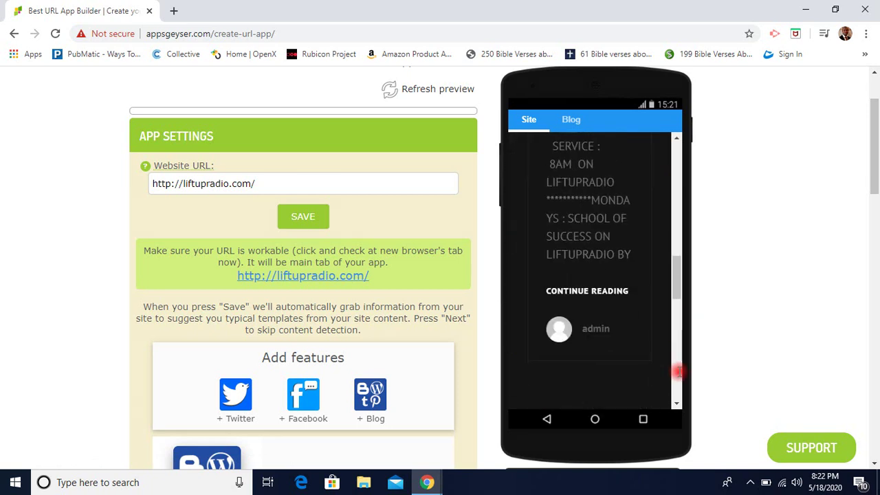
{"action": "scroll", "coordinate": [677, 372], "scroll_direction": "down", "scroll_amount": 5}
{"action": "scroll", "coordinate": [679, 400], "scroll_direction": "down", "scroll_amount": 3}
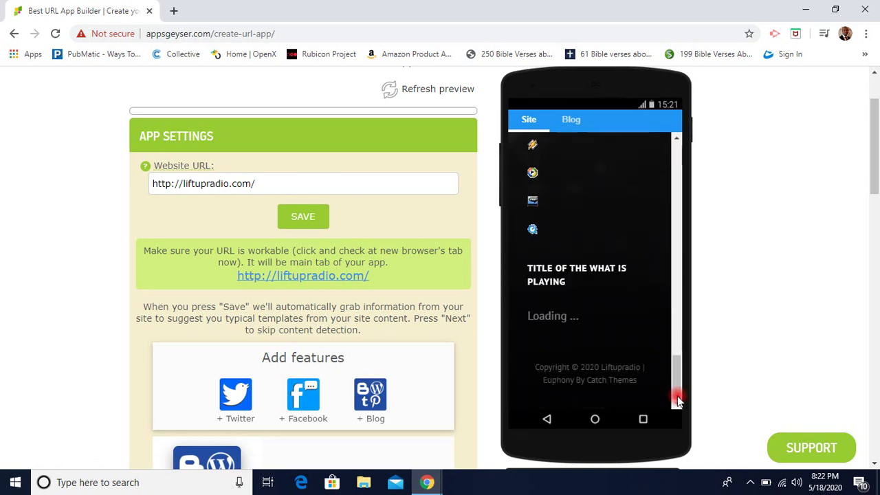
{"action": "scroll", "coordinate": [676, 306], "scroll_direction": "up", "scroll_amount": 3}
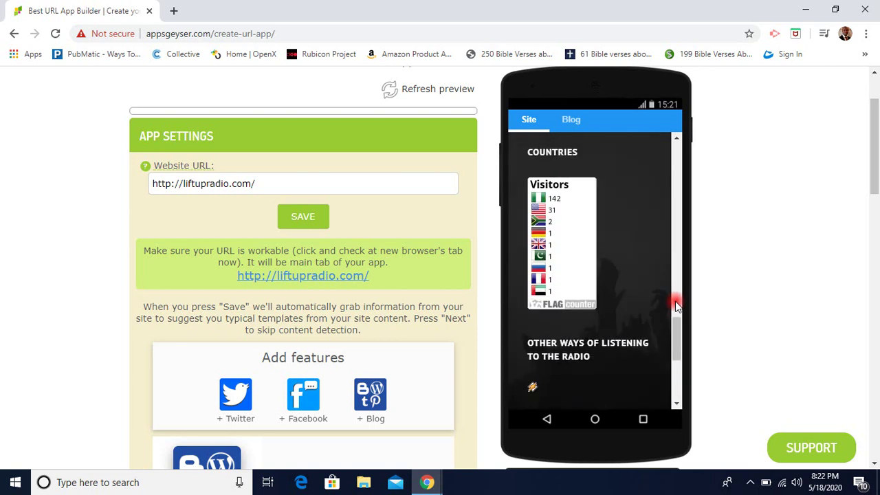
Step: Play the LIFTUPRADIO stream in the preview and pause it at 0:05
{"action": "left_click", "coordinate": [674, 252]}
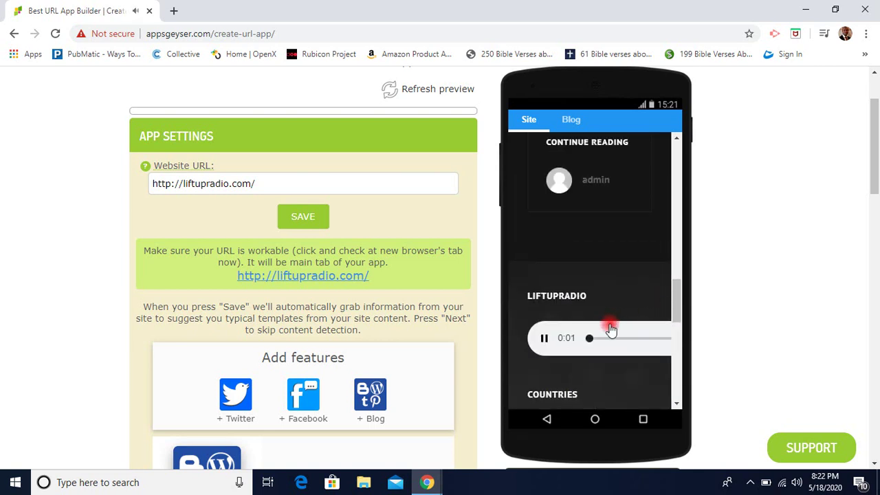
{"action": "left_click", "coordinate": [544, 339]}
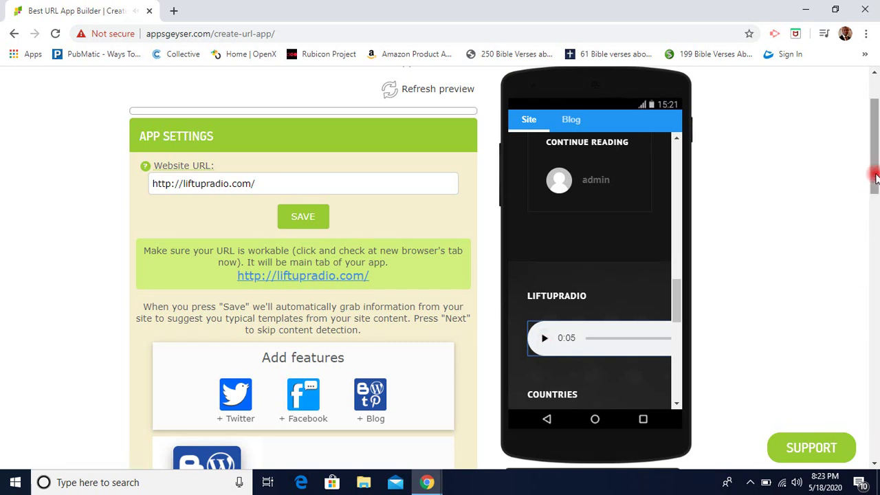
{"action": "left_click_drag", "start_coordinate": [868, 180], "coordinate": [872, 446]}
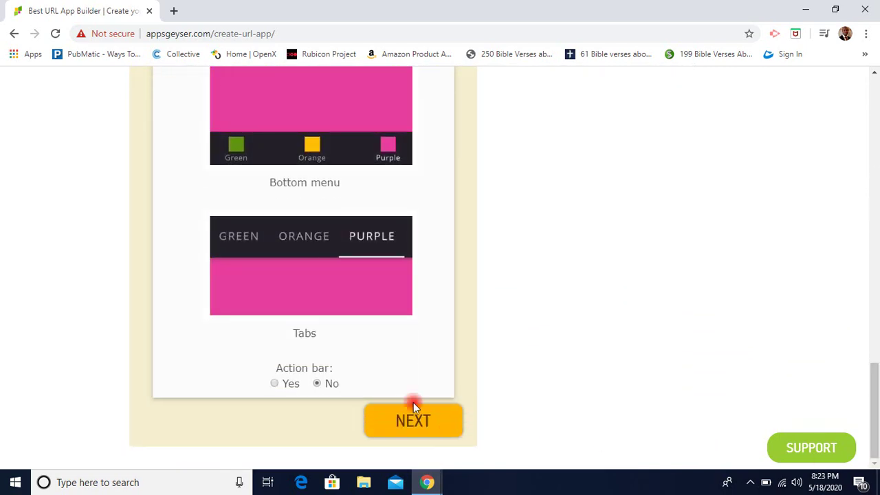
Step: Change the app name to 'Liftupradio' by removing the tagline and capitalising the L
{"action": "left_click", "coordinate": [417, 423]}
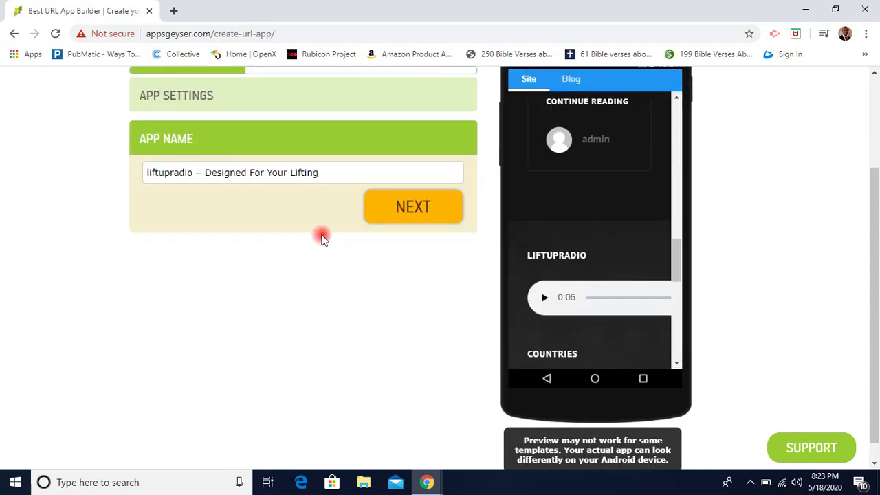
{"action": "left_click", "coordinate": [341, 172]}
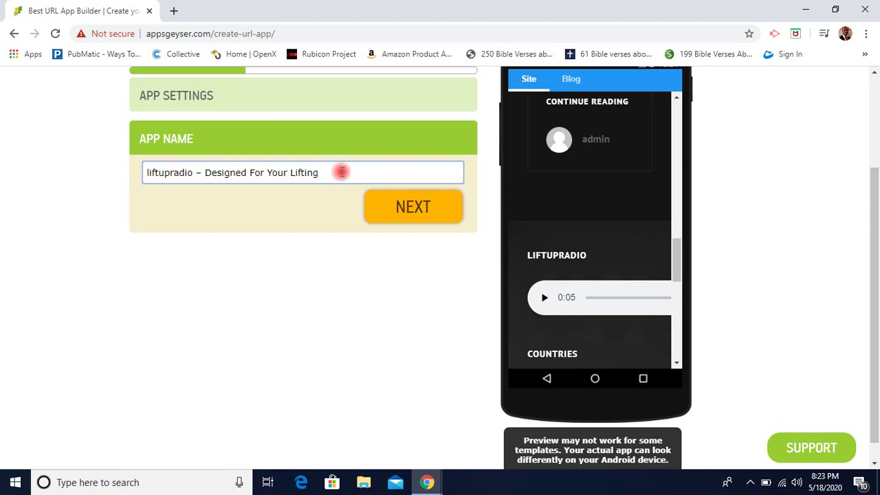
{"action": "key", "text": "BackSpace"}
{"action": "key", "text": "BackSpace"}
{"action": "key", "text": "BackSpace"}
{"action": "key", "text": "BackSpace"}
{"action": "key", "text": "BackSpace"}
{"action": "key", "text": "BackSpace"}
{"action": "key", "text": "BackSpace"}
{"action": "key", "text": "BackSpace"}
{"action": "key", "text": "BackSpace"}
{"action": "key", "text": "BackSpace"}
{"action": "key", "text": "BackSpace"}
{"action": "key", "text": "BackSpace"}
{"action": "key", "text": "BackSpace"}
{"action": "key", "text": "BackSpace"}
{"action": "key", "text": "BackSpace"}
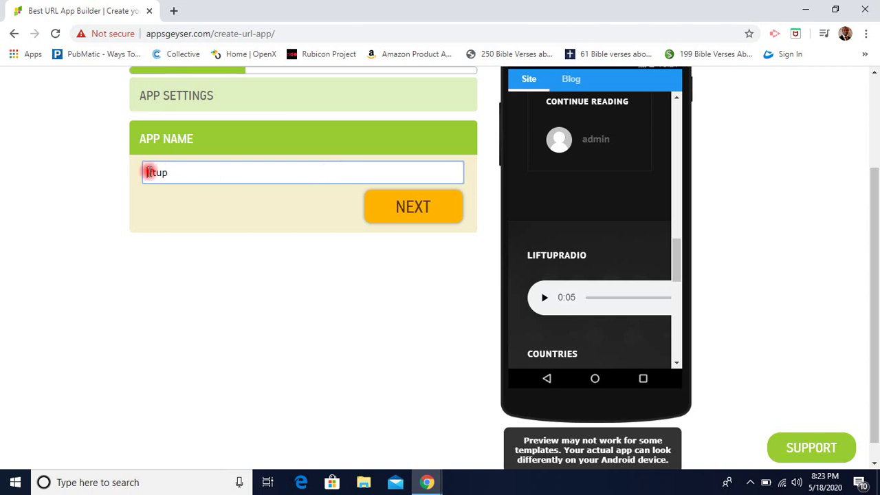
{"action": "left_click", "coordinate": [148, 172]}
{"action": "key", "text": "BackSpace"}
{"action": "type", "text": "L"}
{"action": "left_click", "coordinate": [184, 173]}
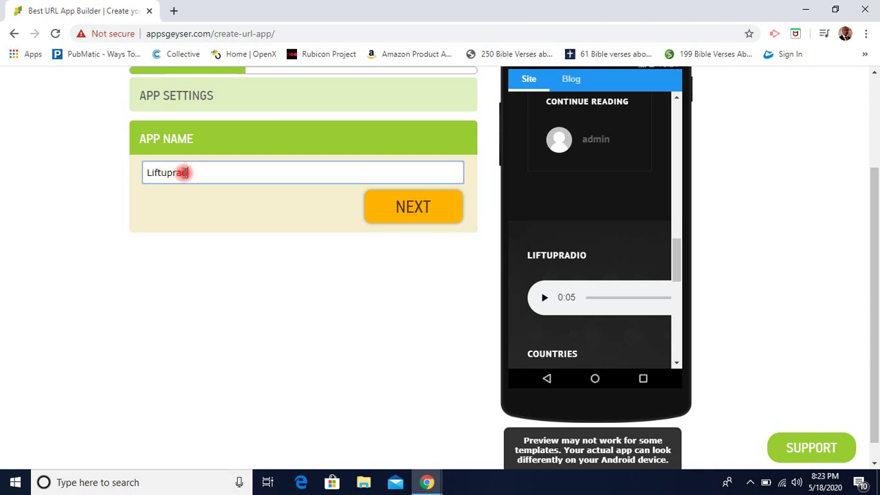
{"action": "left_click", "coordinate": [424, 215]}
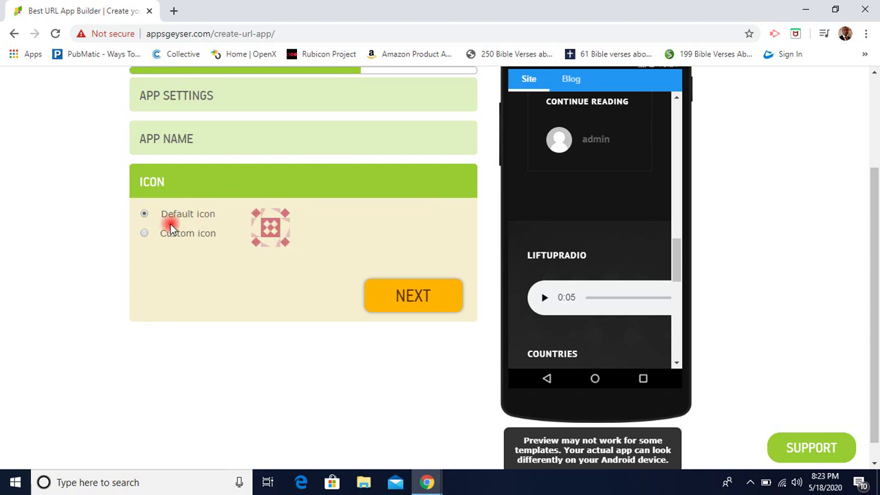
Step: Upload and crop 'liftupradio-512 by 512' from the Desktop as the custom app icon
{"action": "left_click", "coordinate": [144, 233]}
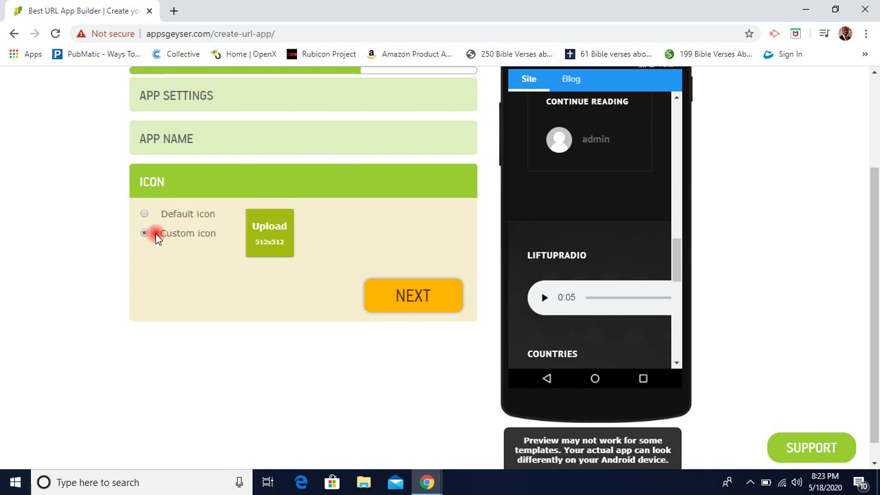
{"action": "left_click", "coordinate": [282, 246]}
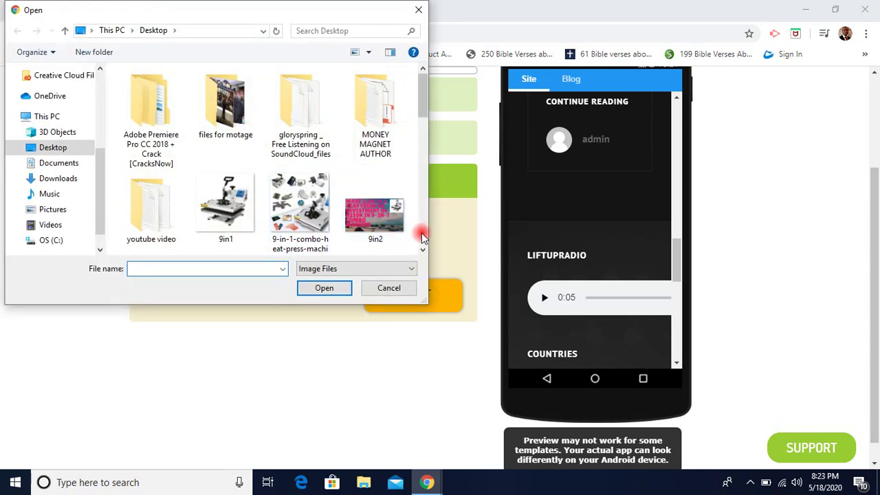
{"action": "scroll", "coordinate": [421, 234], "scroll_direction": "down", "scroll_amount": 4}
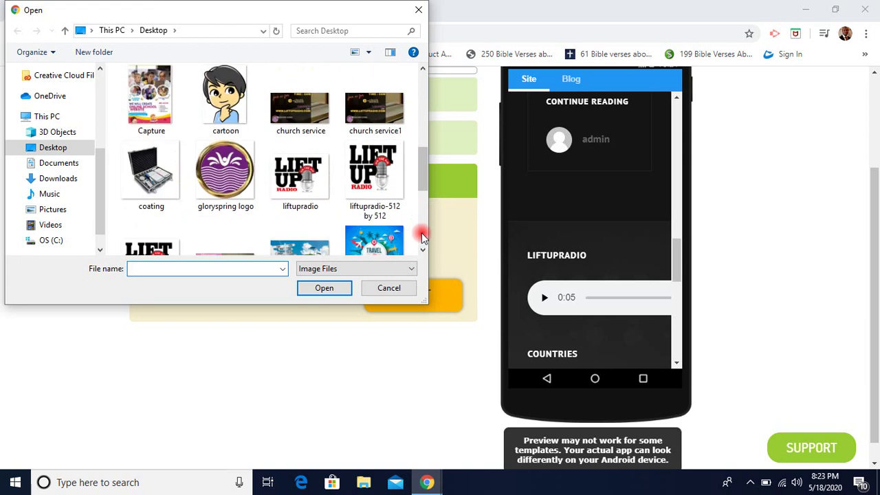
{"action": "left_click", "coordinate": [394, 199]}
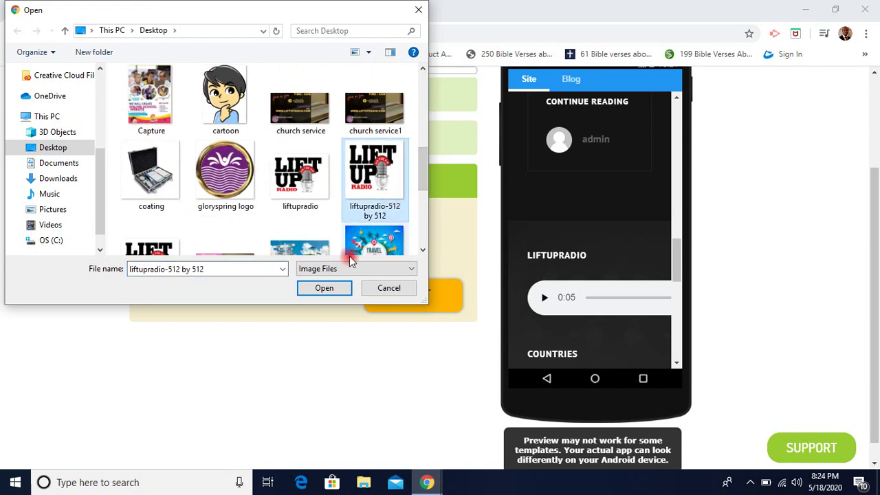
{"action": "left_click", "coordinate": [327, 288]}
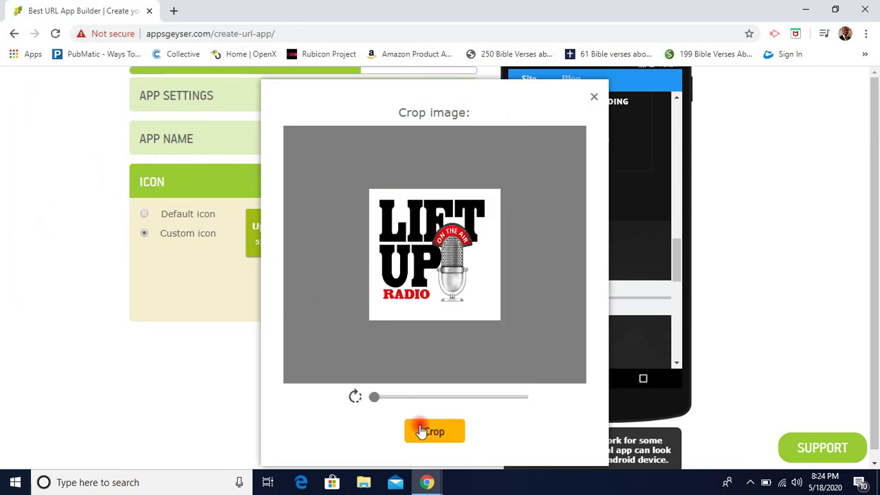
{"action": "left_click", "coordinate": [421, 431]}
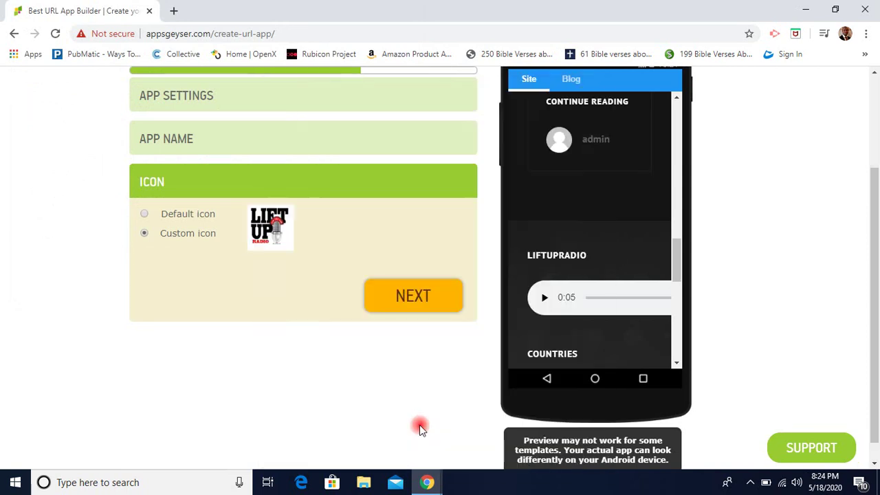
Step: Create the app and sign in with a Google account rather than Facebook
{"action": "left_click", "coordinate": [449, 307]}
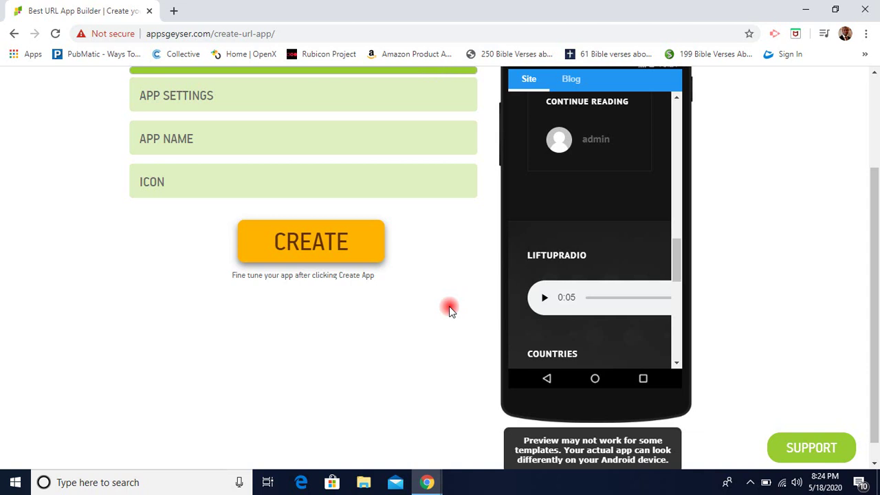
{"action": "left_click", "coordinate": [349, 256]}
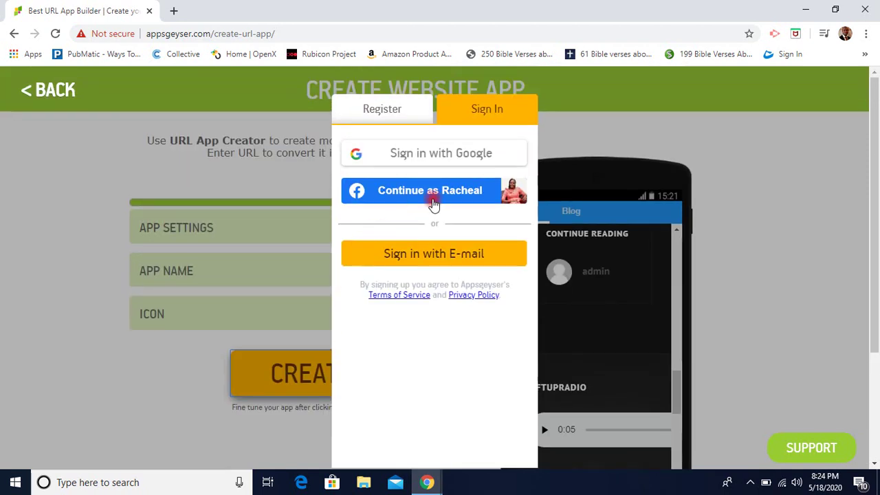
{"action": "left_click", "coordinate": [439, 202]}
{"action": "left_click", "coordinate": [448, 149]}
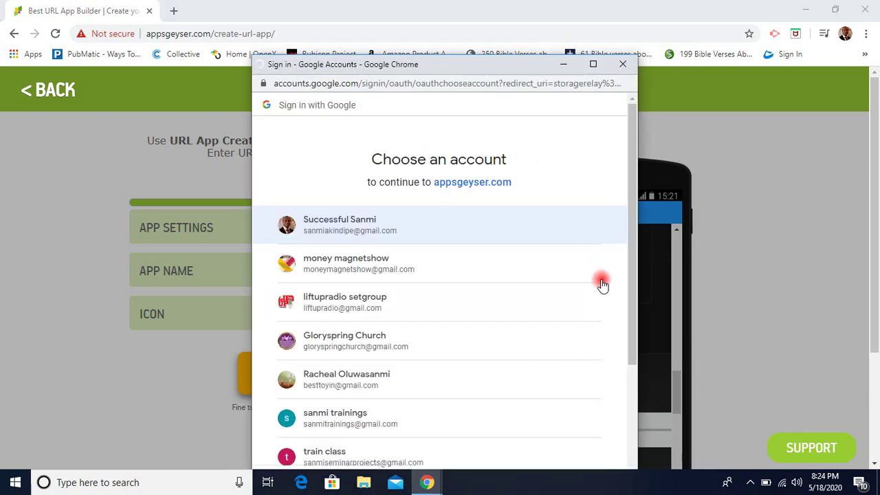
{"action": "left_click", "coordinate": [438, 385]}
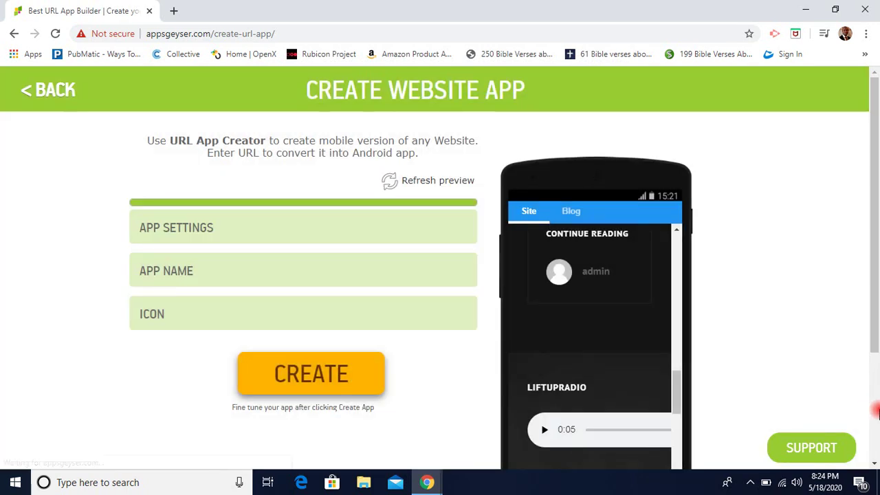
{"action": "scroll", "coordinate": [873, 409], "scroll_direction": "down", "scroll_amount": 3}
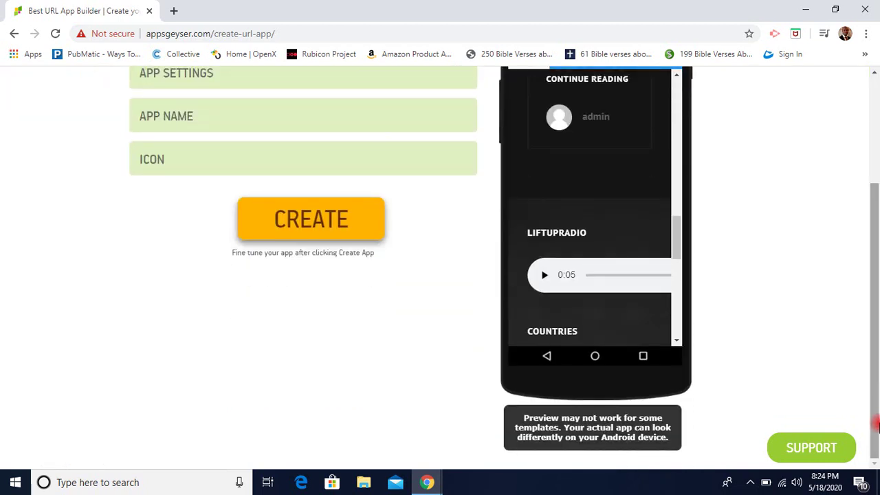
Step: Dismiss the phone-and-name request and the premium plan offer
{"action": "left_click", "coordinate": [872, 126]}
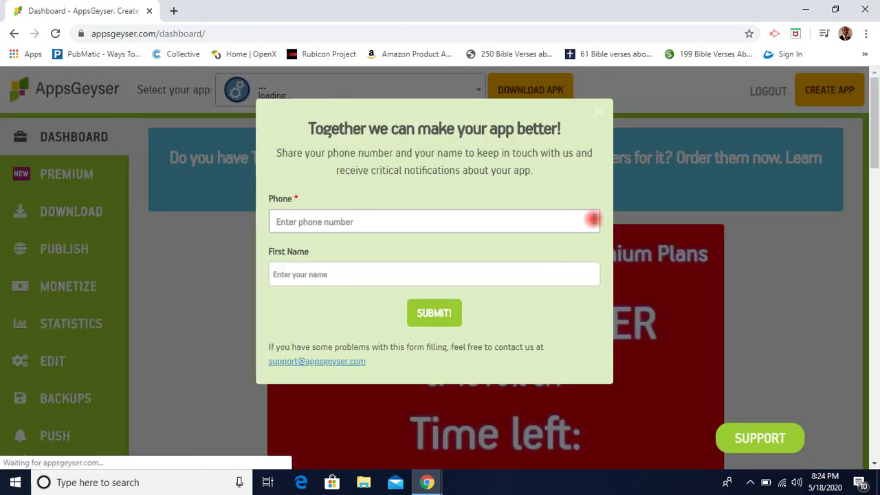
{"action": "left_click", "coordinate": [597, 111]}
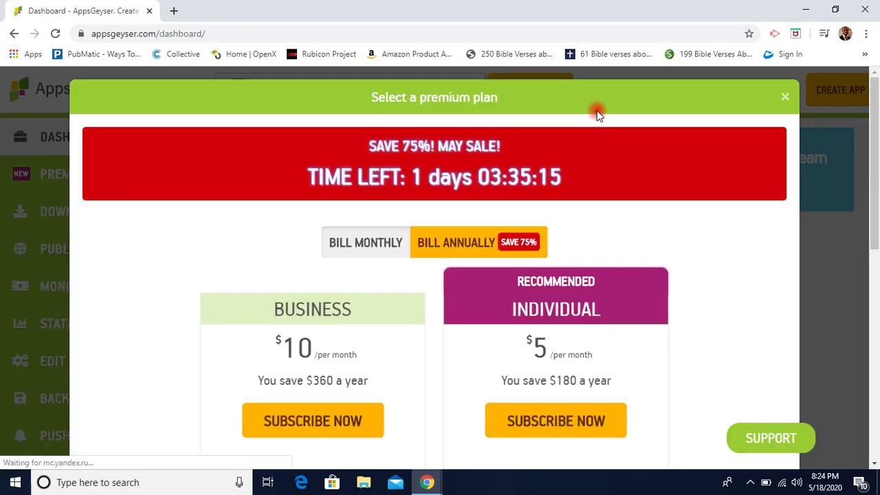
{"action": "left_click", "coordinate": [782, 100]}
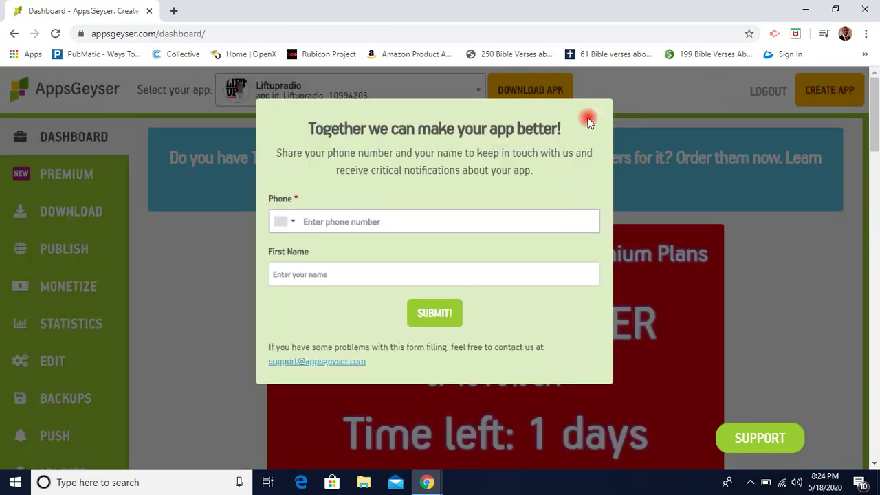
{"action": "left_click", "coordinate": [598, 112]}
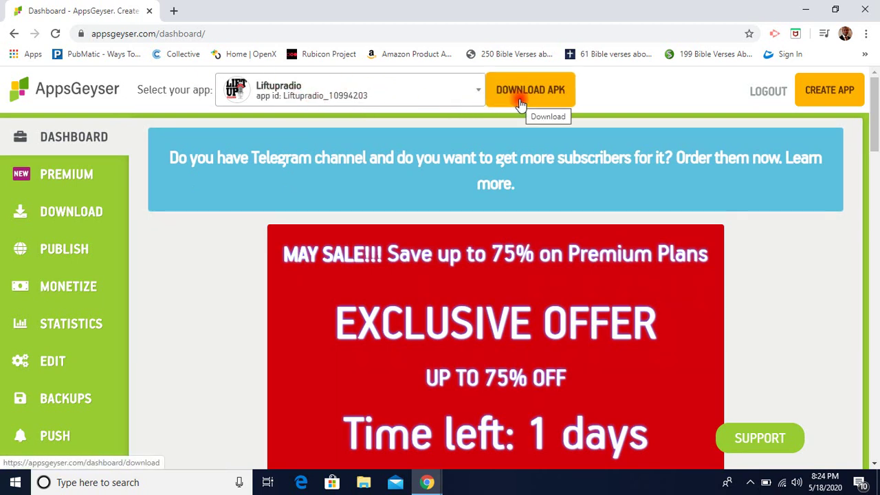
Step: Open the Download page, close the rating request, and let the Liftupradio APK sign to 100%
{"action": "left_click", "coordinate": [78, 213]}
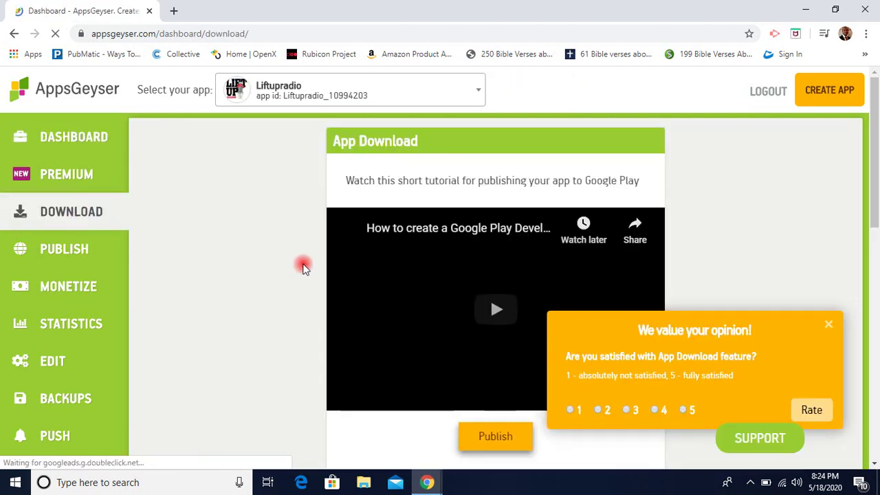
{"action": "left_click", "coordinate": [829, 324]}
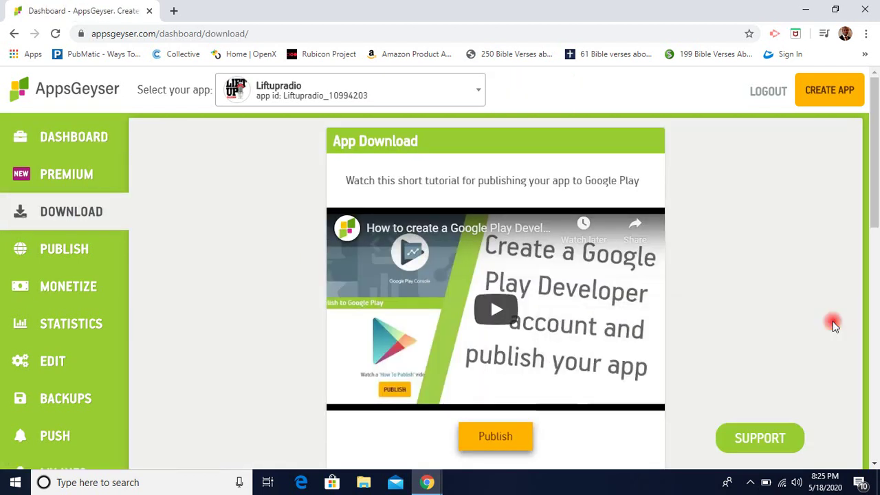
{"action": "left_click", "coordinate": [873, 415]}
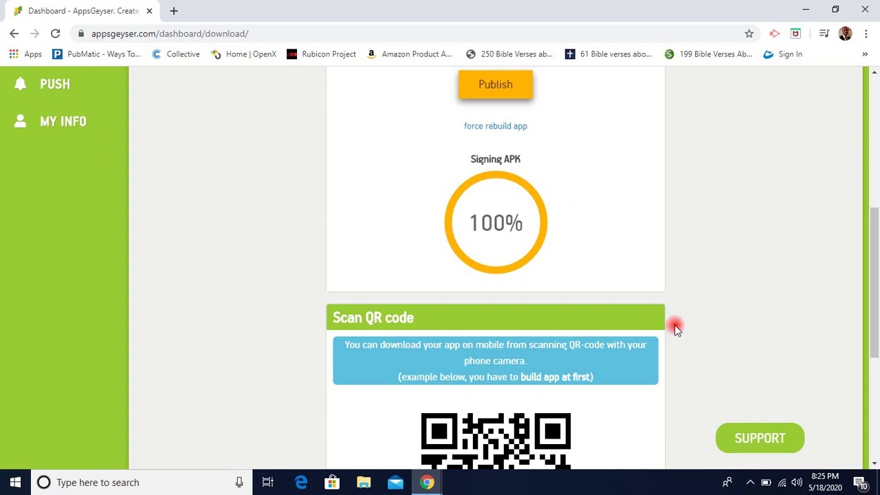
{"action": "left_click", "coordinate": [876, 420]}
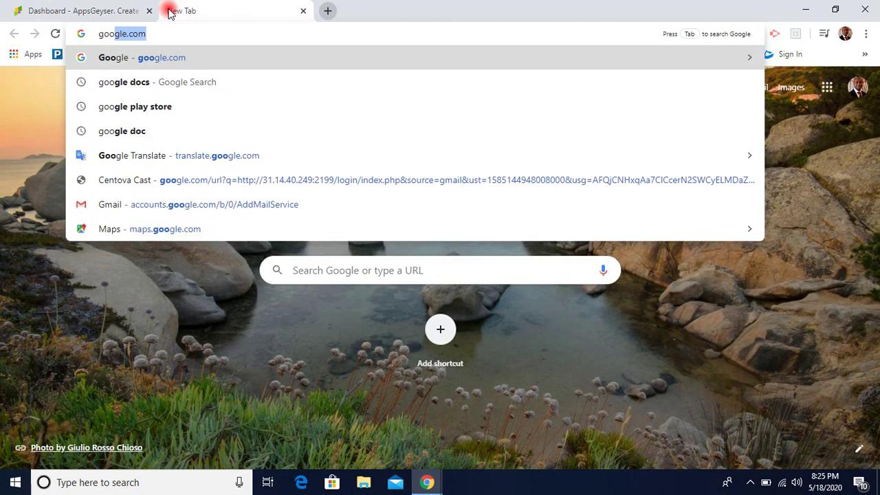
Step: Search Google Play for 'scan qr' apps, then return to the Liftupradio download QR code page
{"action": "left_click", "coordinate": [169, 106]}
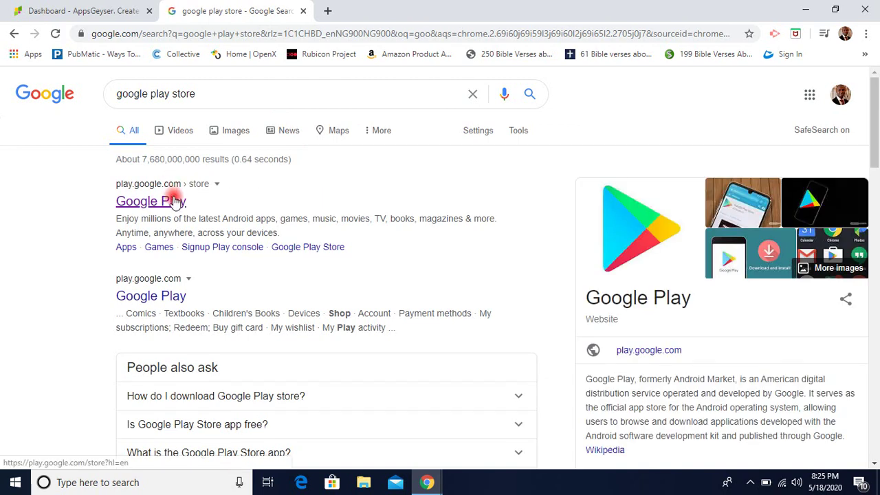
{"action": "left_click", "coordinate": [176, 200]}
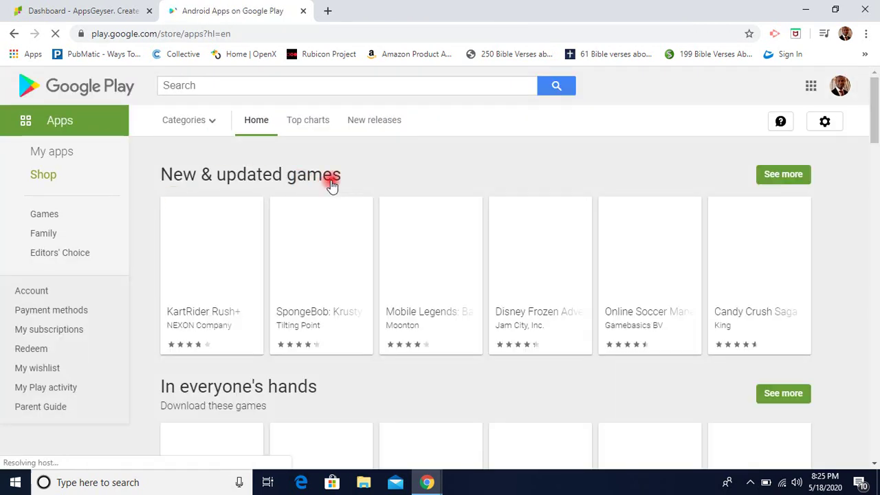
{"action": "left_click", "coordinate": [371, 84]}
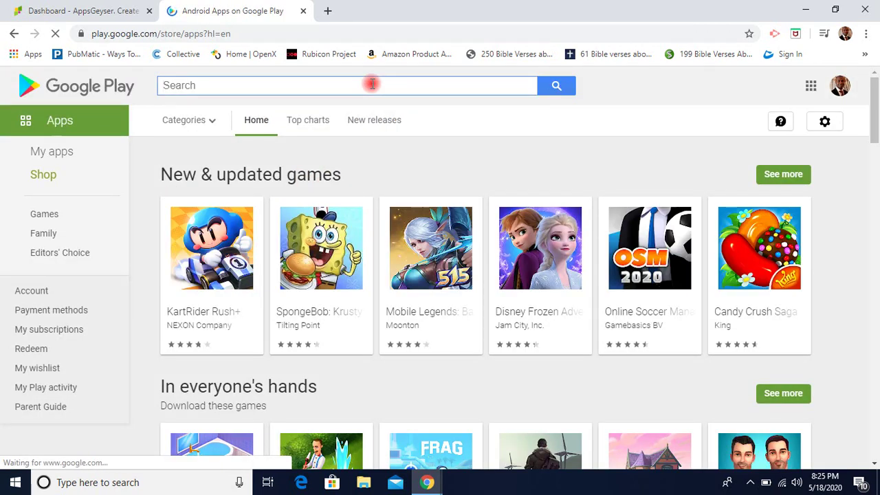
{"action": "type", "text": "sca"}
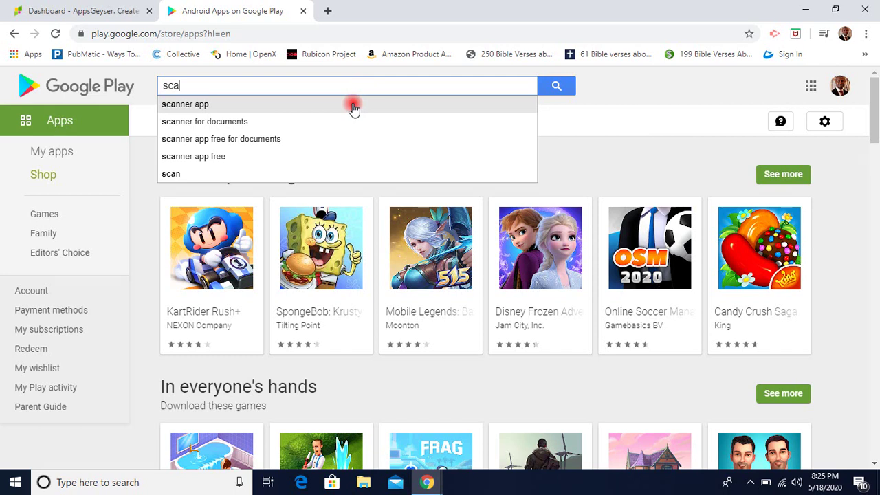
{"action": "type", "text": "n "}
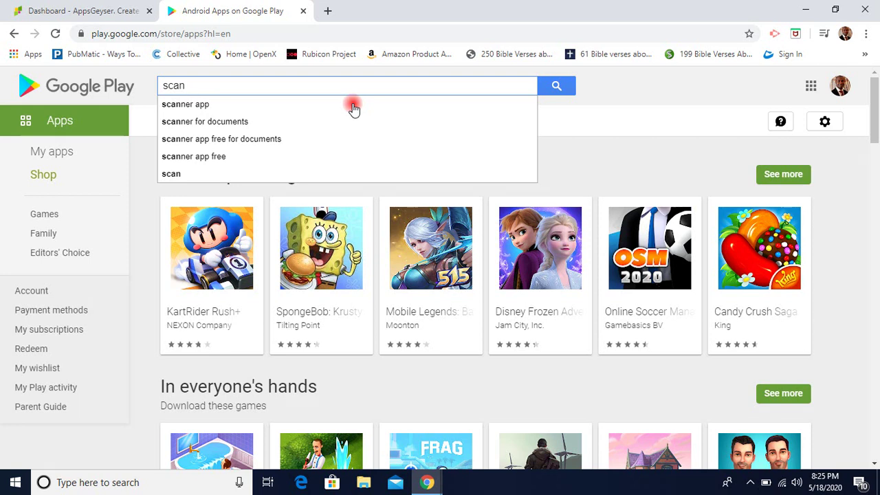
{"action": "type", "text": "qr"}
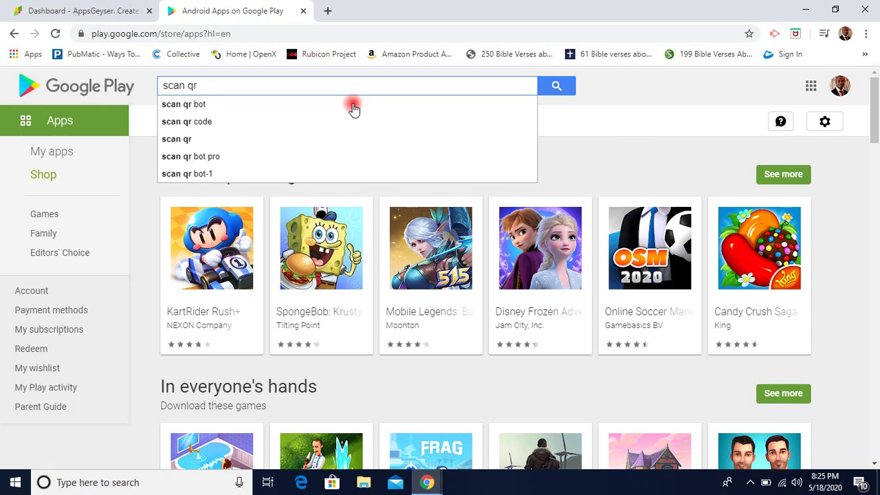
{"action": "left_click", "coordinate": [555, 85]}
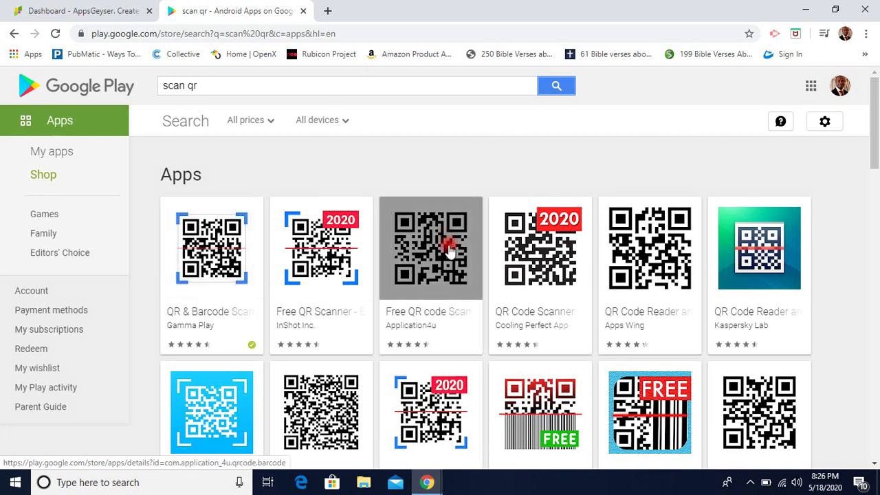
{"action": "left_click", "coordinate": [79, 9]}
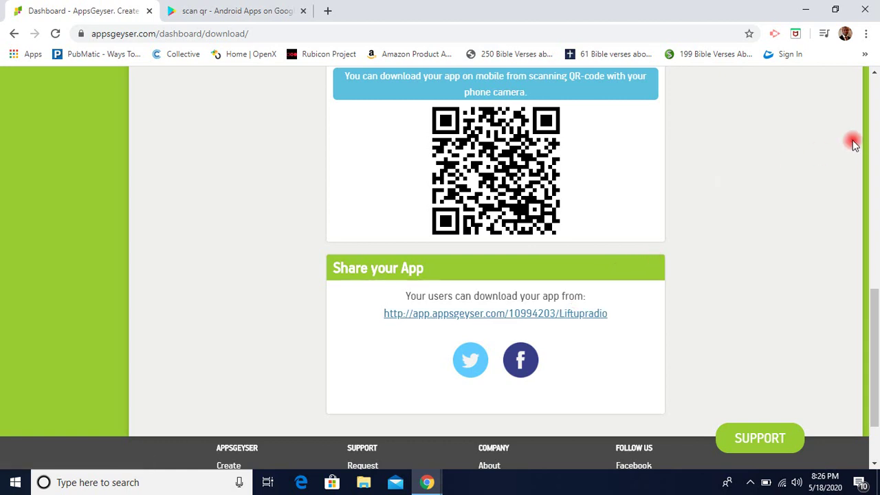
{"action": "scroll", "coordinate": [876, 127], "scroll_direction": "up", "scroll_amount": 3}
{"action": "scroll", "coordinate": [876, 127], "scroll_direction": "up", "scroll_amount": 2}
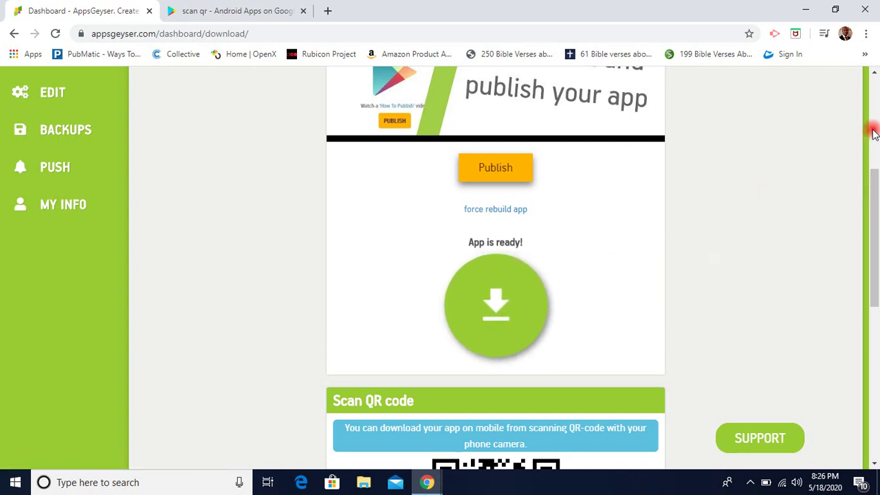
{"action": "scroll", "coordinate": [876, 120], "scroll_direction": "up", "scroll_amount": 4}
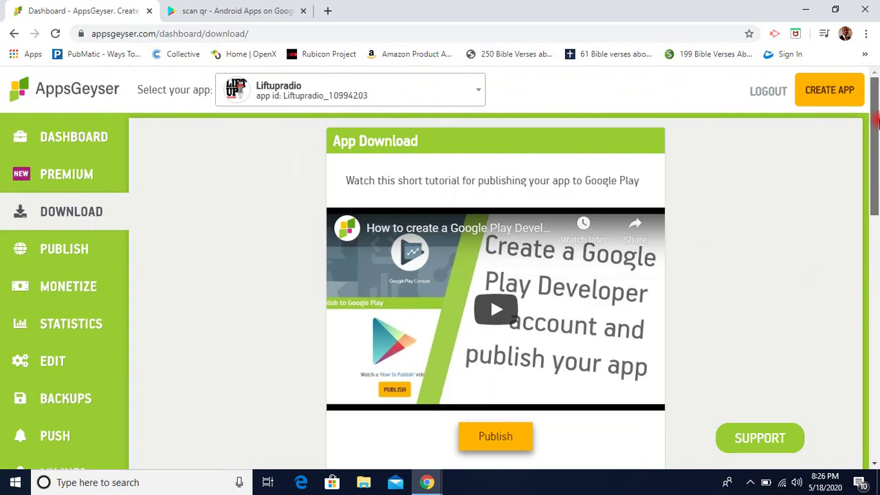
Step: Open the Liftupradio Publish page and scroll through its options
{"action": "left_click", "coordinate": [87, 251]}
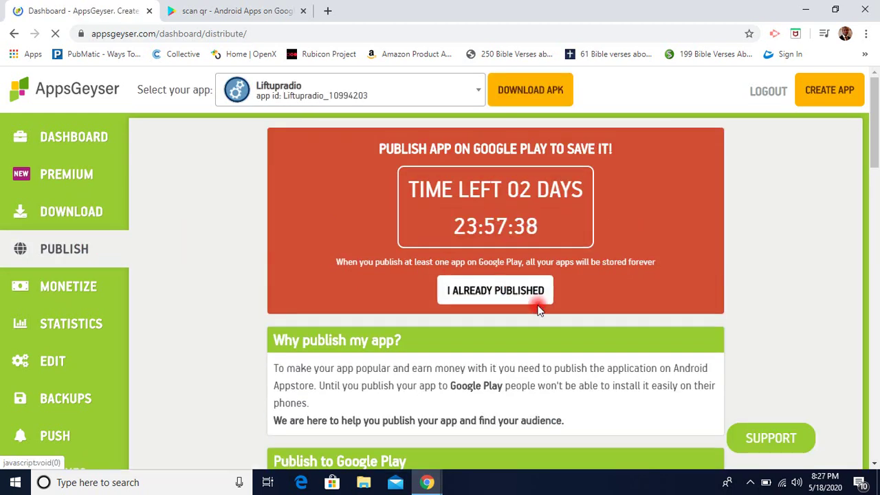
{"action": "left_click", "coordinate": [875, 402]}
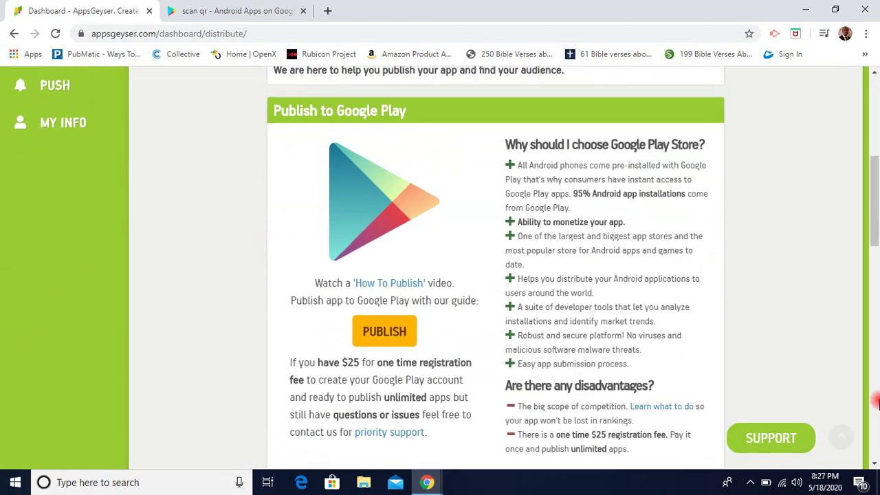
{"action": "left_click", "coordinate": [875, 402]}
{"action": "left_click", "coordinate": [876, 402]}
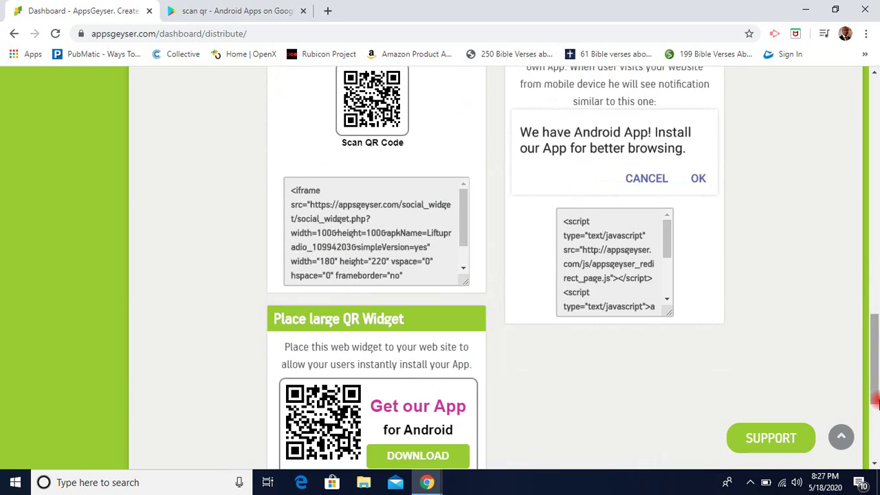
{"action": "left_click", "coordinate": [875, 128]}
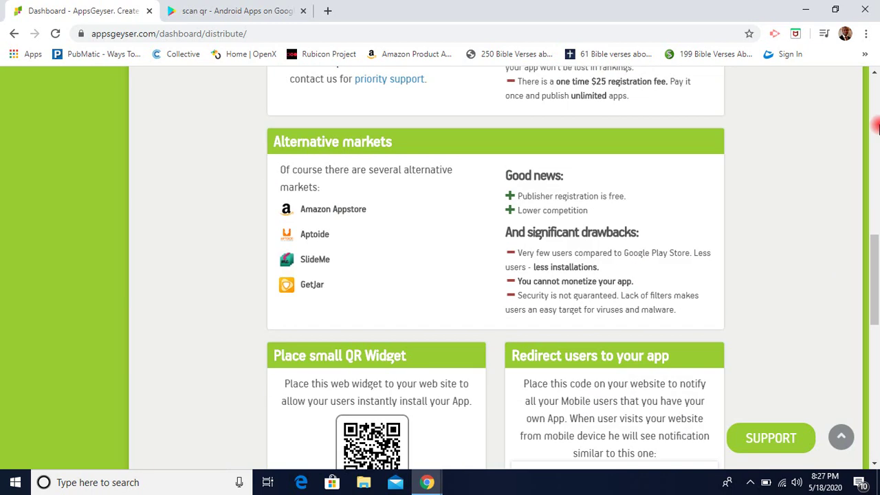
{"action": "left_click", "coordinate": [875, 107]}
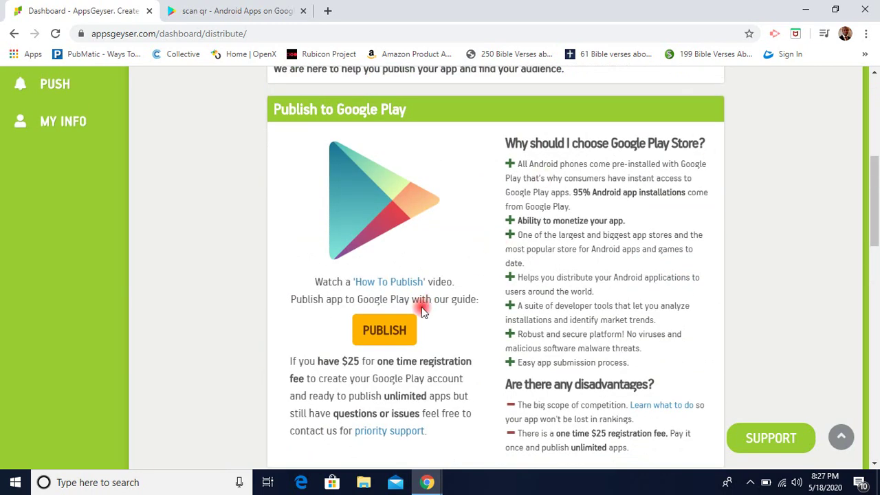
Step: Open the Publish to Google Play guide and page down through its first steps
{"action": "left_click", "coordinate": [407, 326]}
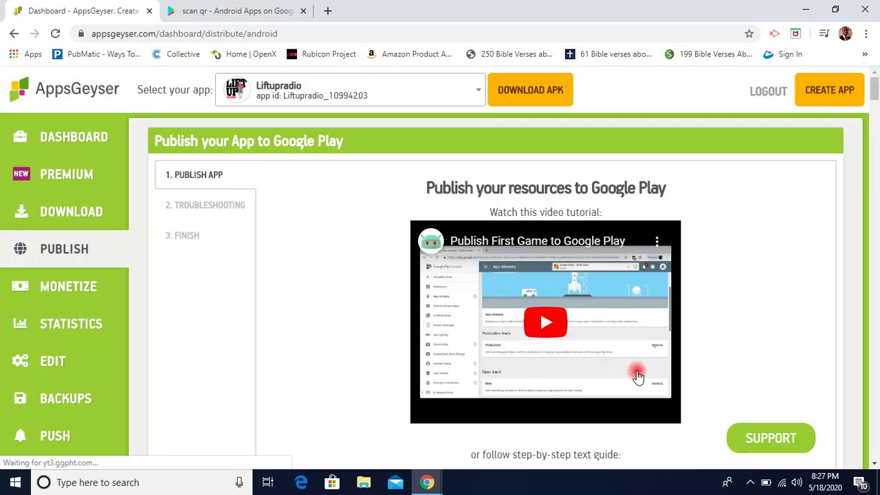
{"action": "left_click", "coordinate": [875, 418]}
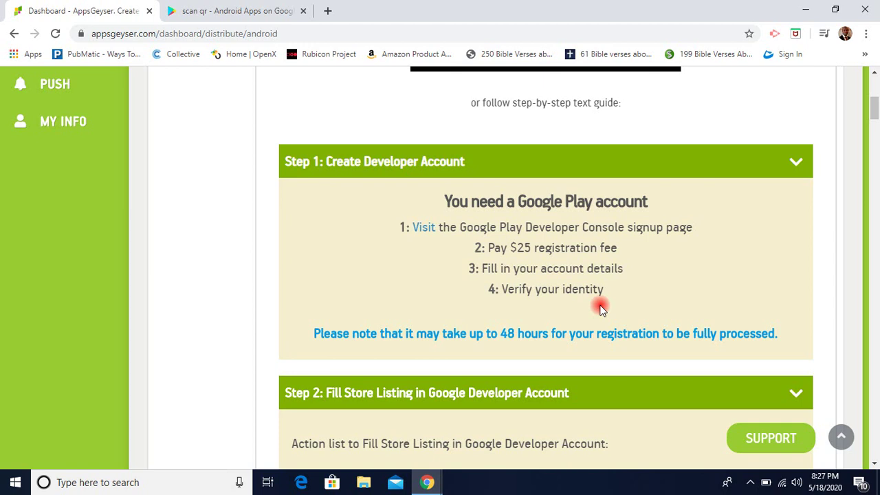
{"action": "left_click", "coordinate": [875, 433]}
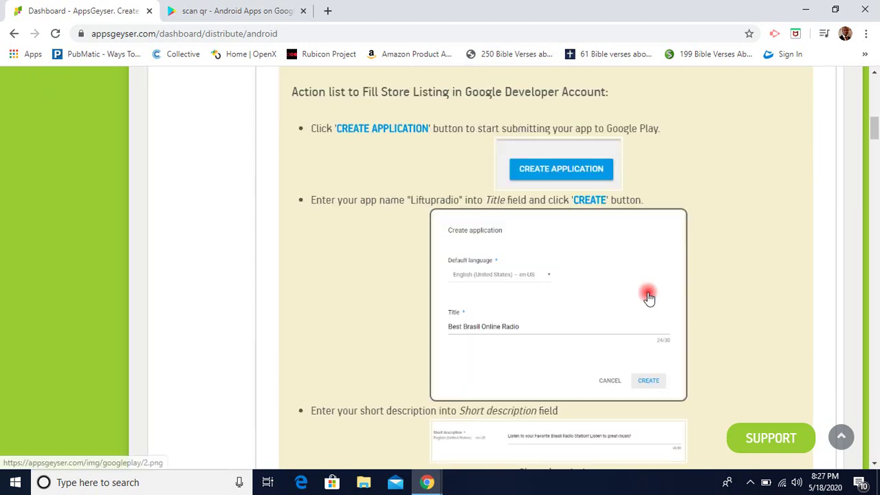
{"action": "left_click", "coordinate": [537, 173]}
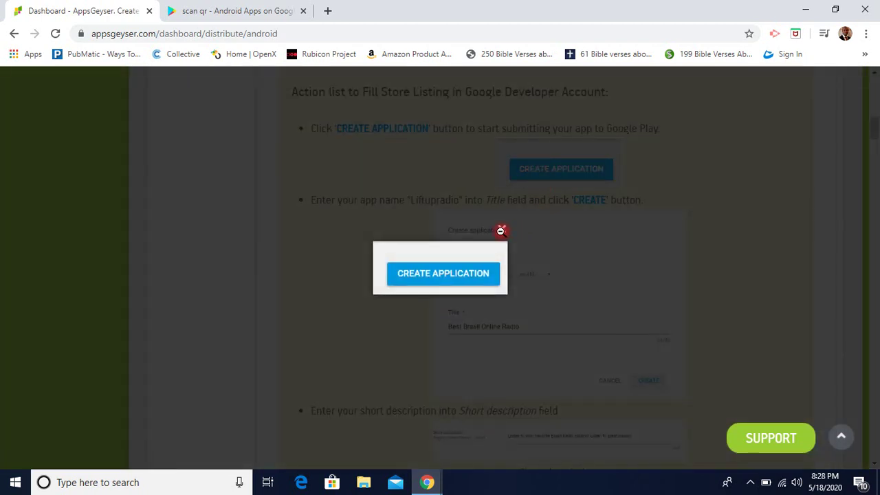
{"action": "left_click", "coordinate": [501, 231]}
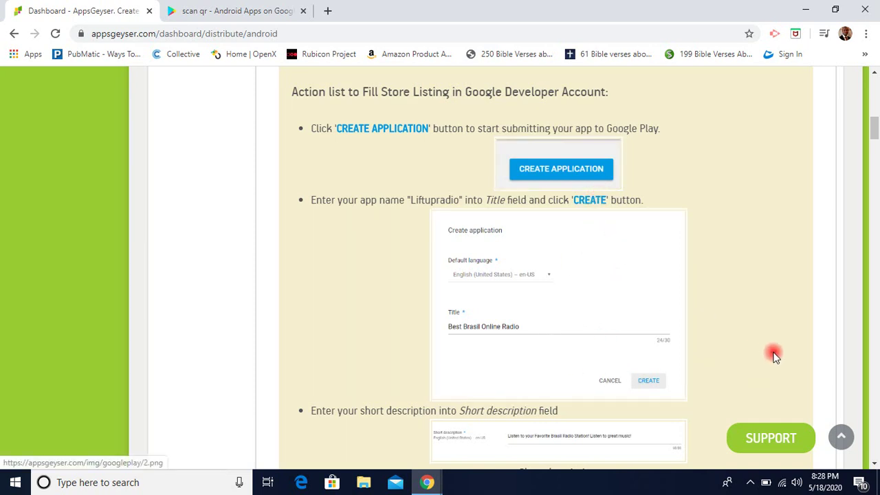
{"action": "scroll", "coordinate": [758, 353], "scroll_direction": "down", "scroll_amount": 2}
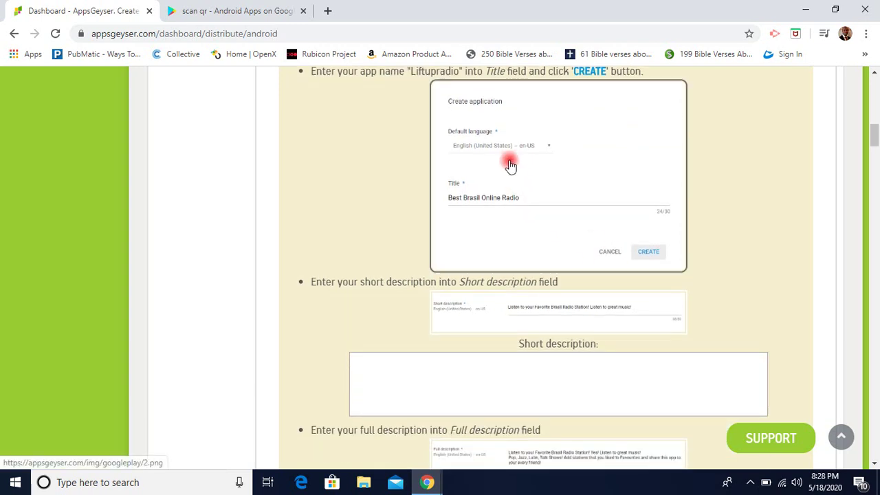
{"action": "left_click", "coordinate": [516, 152]}
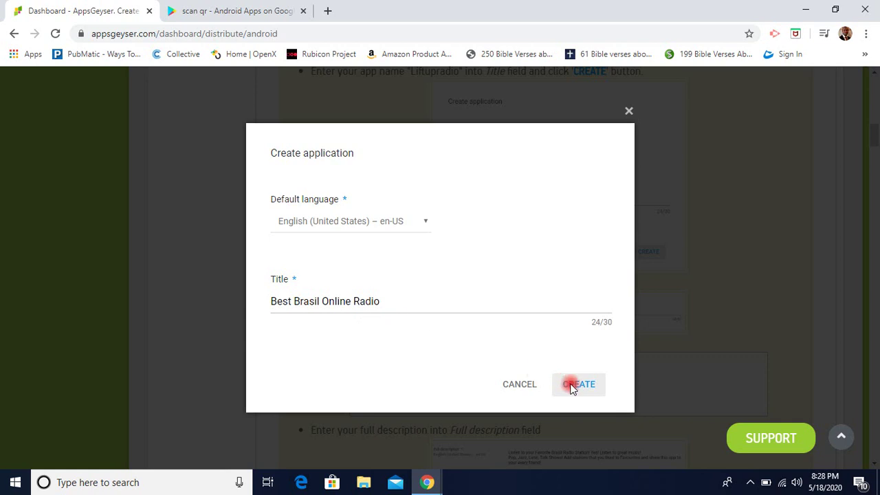
{"action": "left_click", "coordinate": [629, 111]}
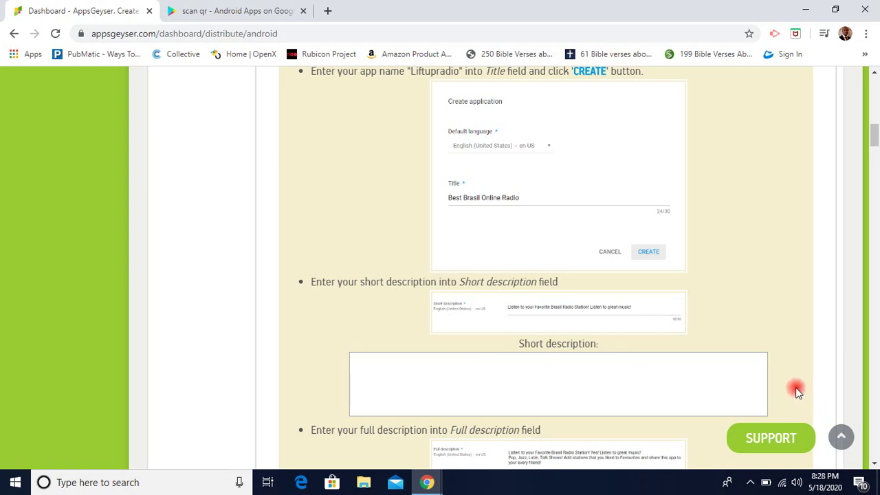
{"action": "scroll", "coordinate": [797, 389], "scroll_direction": "down", "scroll_amount": 4}
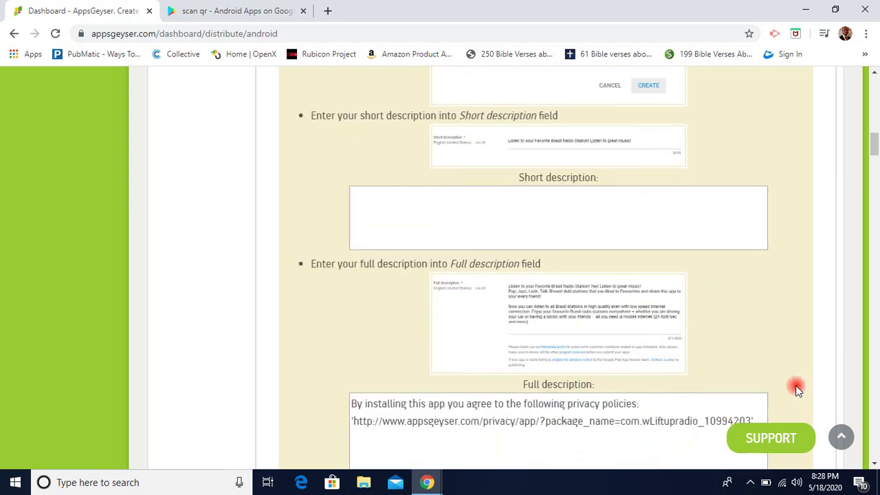
{"action": "scroll", "coordinate": [797, 390], "scroll_direction": "down", "scroll_amount": 5}
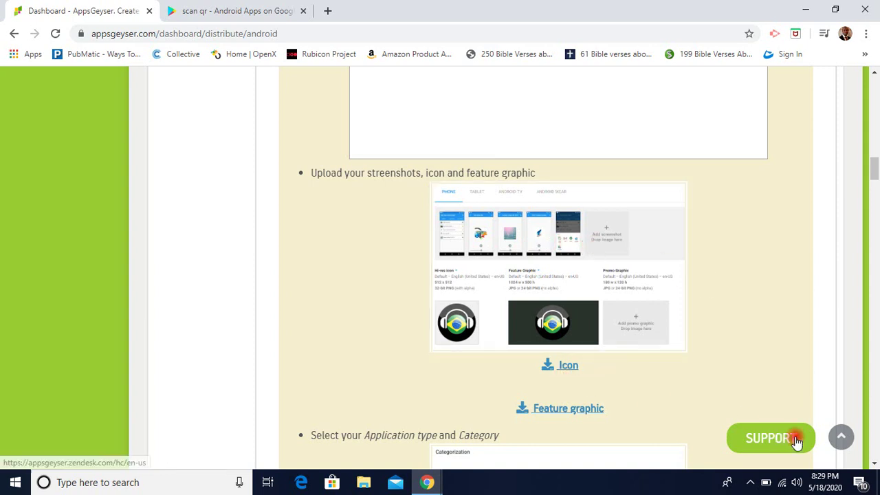
Step: Scroll to the Categorization and SAVE DRAFT steps, enlarging and closing each example image
{"action": "scroll", "coordinate": [877, 410], "scroll_direction": "down", "scroll_amount": 3}
{"action": "scroll", "coordinate": [877, 410], "scroll_direction": "down", "scroll_amount": 1}
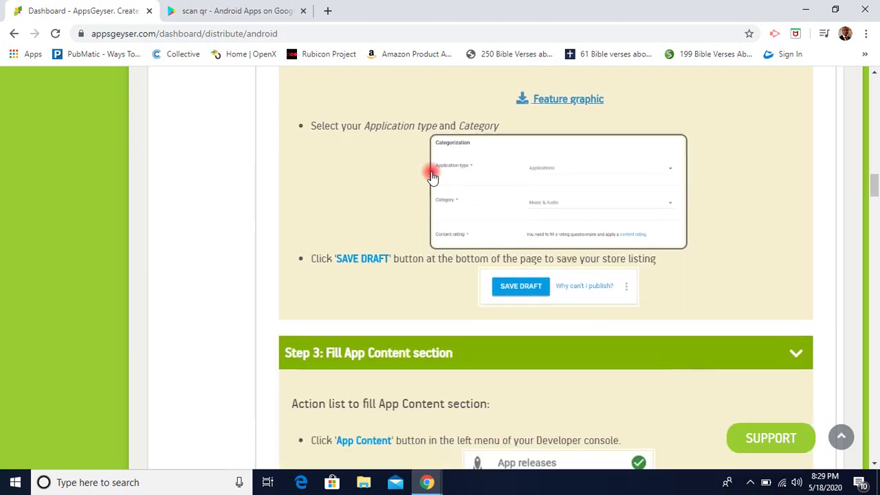
{"action": "left_click", "coordinate": [521, 171]}
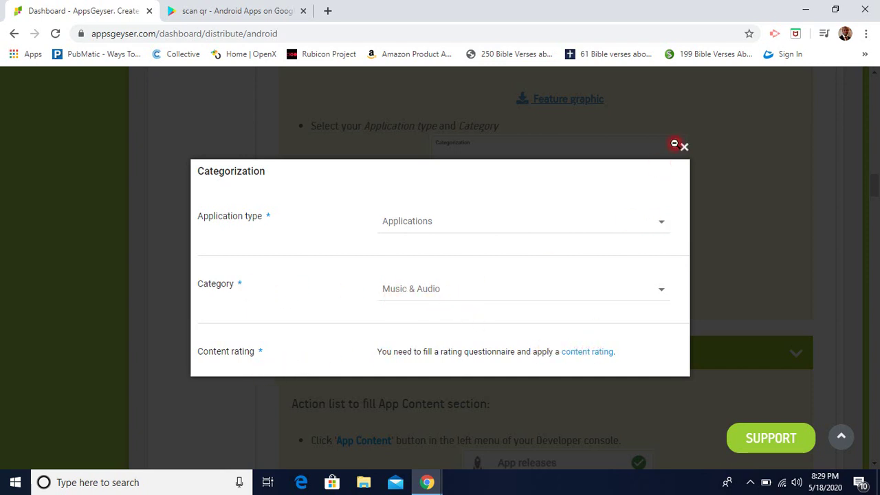
{"action": "left_click", "coordinate": [684, 146]}
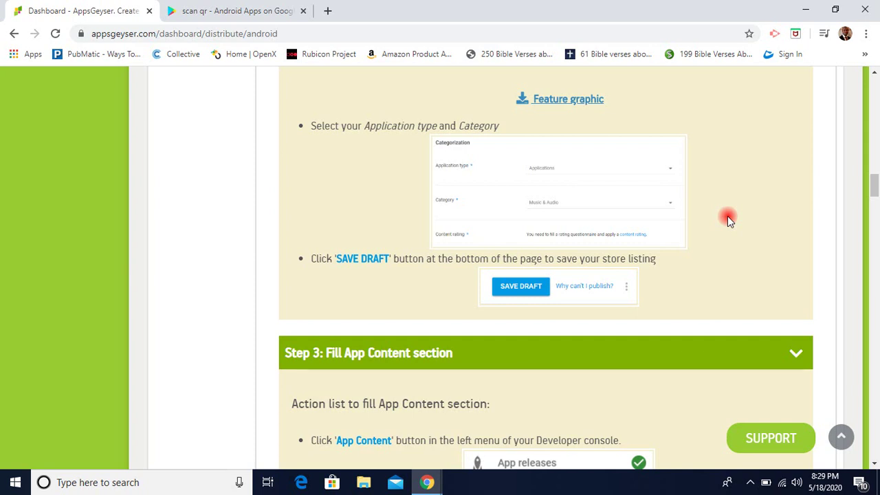
{"action": "left_click", "coordinate": [534, 282]}
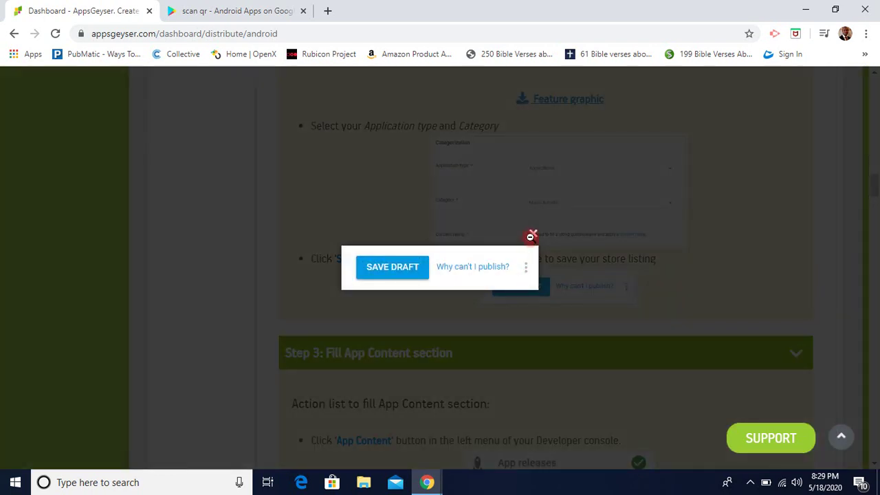
{"action": "left_click", "coordinate": [532, 235]}
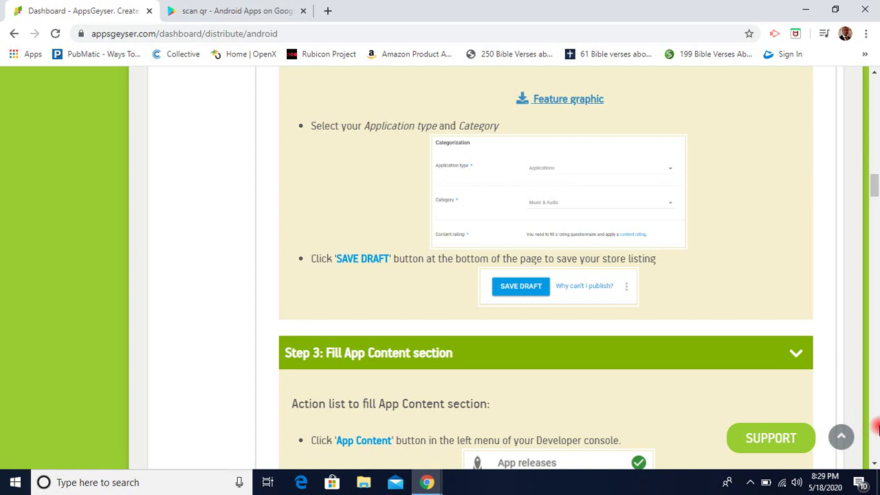
Step: Scroll through Steps 3 and 4, enlarging and closing the App releases screenshot
{"action": "scroll", "coordinate": [876, 426], "scroll_direction": "down", "scroll_amount": 4}
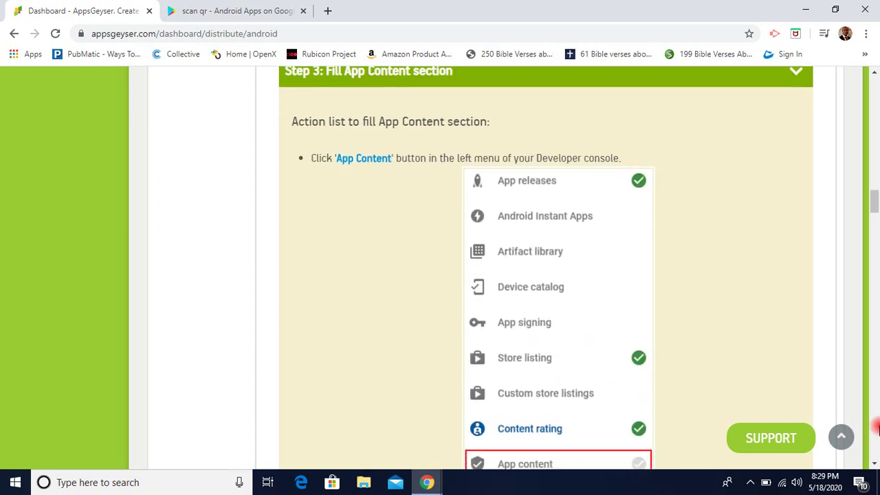
{"action": "scroll", "coordinate": [876, 426], "scroll_direction": "down", "scroll_amount": 1}
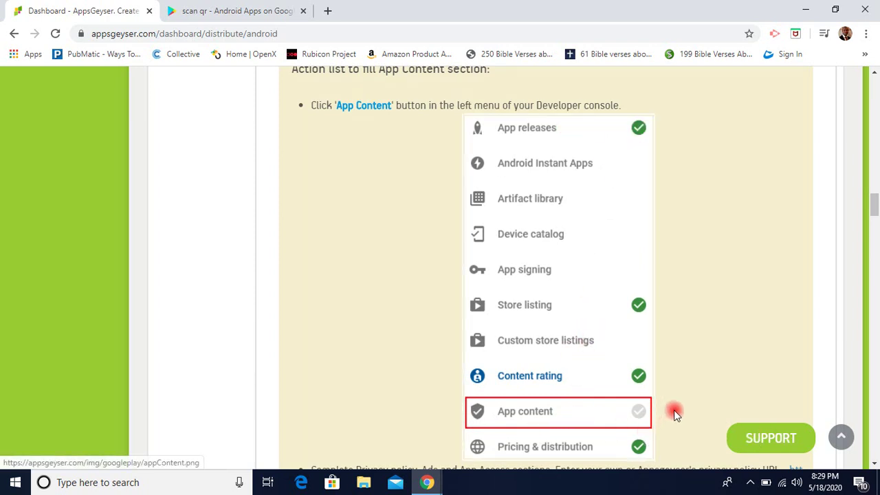
{"action": "scroll", "coordinate": [674, 411], "scroll_direction": "down", "scroll_amount": 2}
{"action": "scroll", "coordinate": [674, 410], "scroll_direction": "down", "scroll_amount": 3}
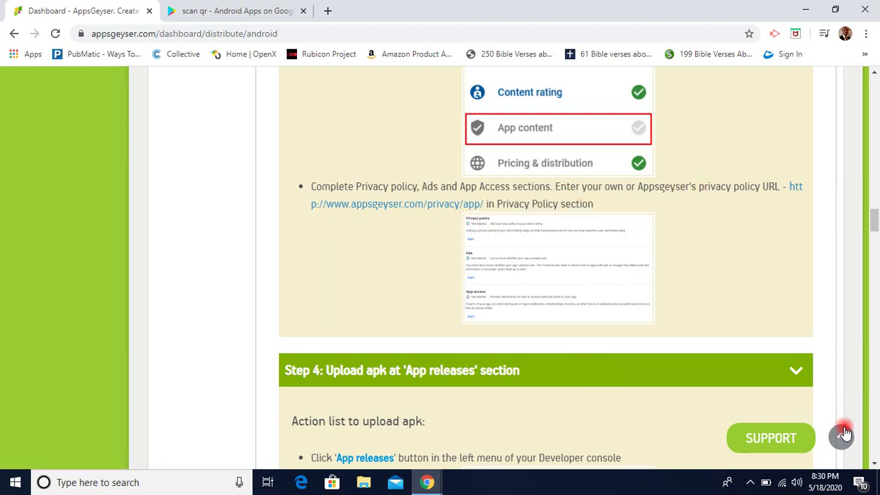
{"action": "left_click", "coordinate": [877, 451]}
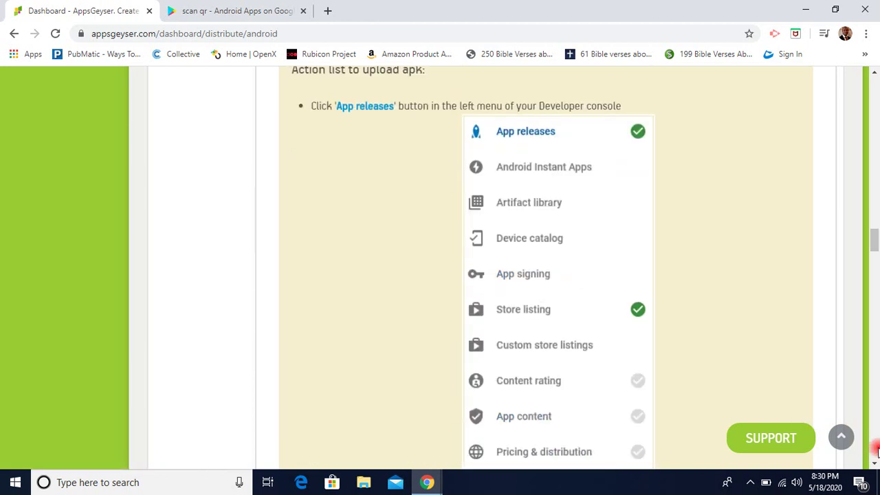
{"action": "left_click", "coordinate": [876, 450]}
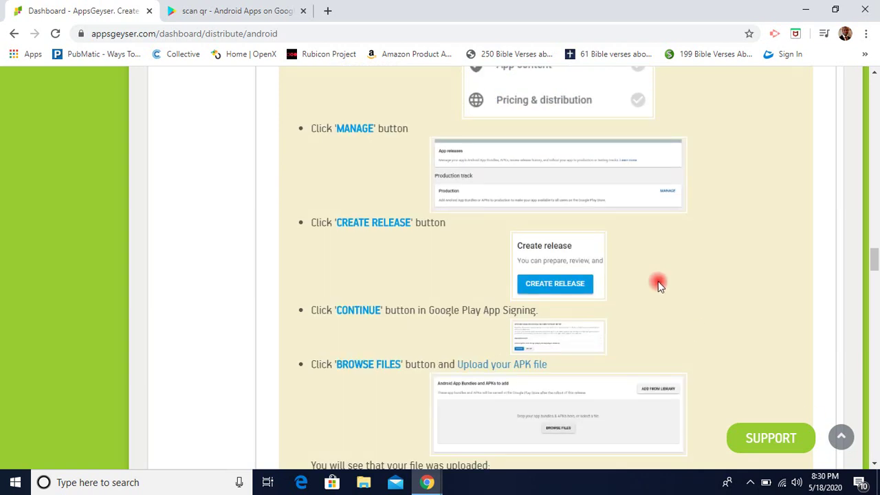
{"action": "left_click", "coordinate": [492, 161]}
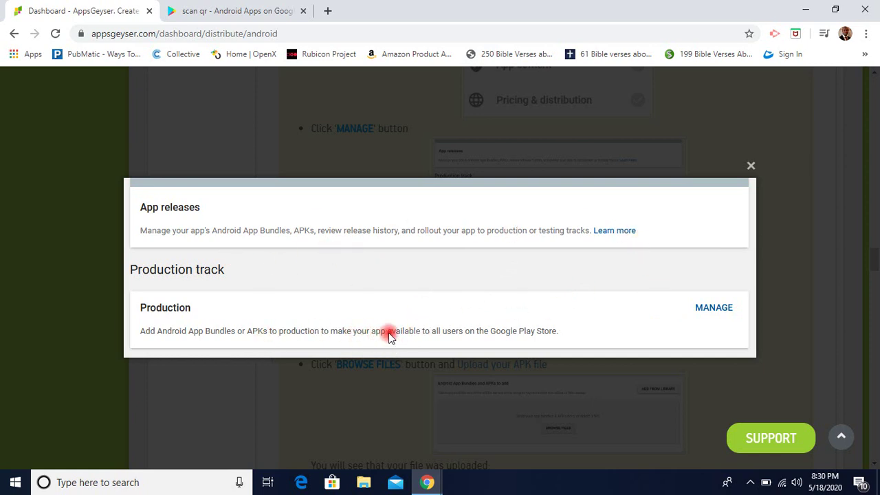
{"action": "left_click", "coordinate": [752, 165]}
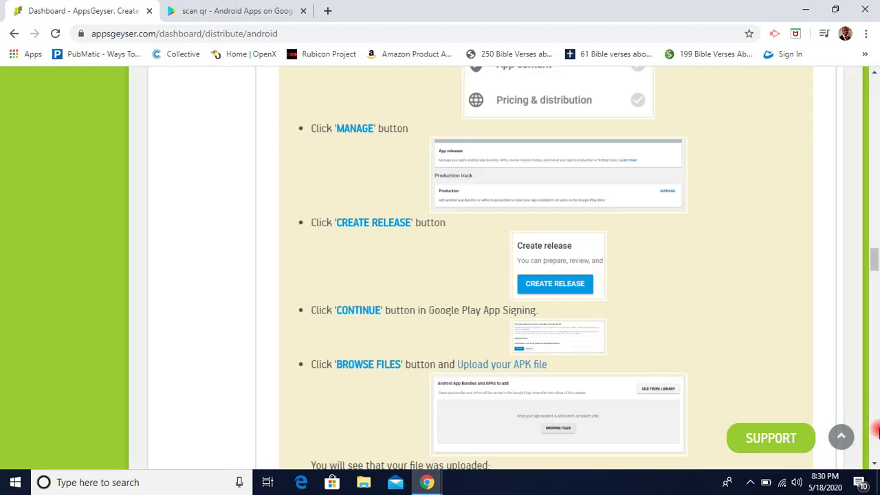
Step: Page through Step 5 Content rating and Step 6 Pricing & distribution
{"action": "left_click", "coordinate": [874, 439]}
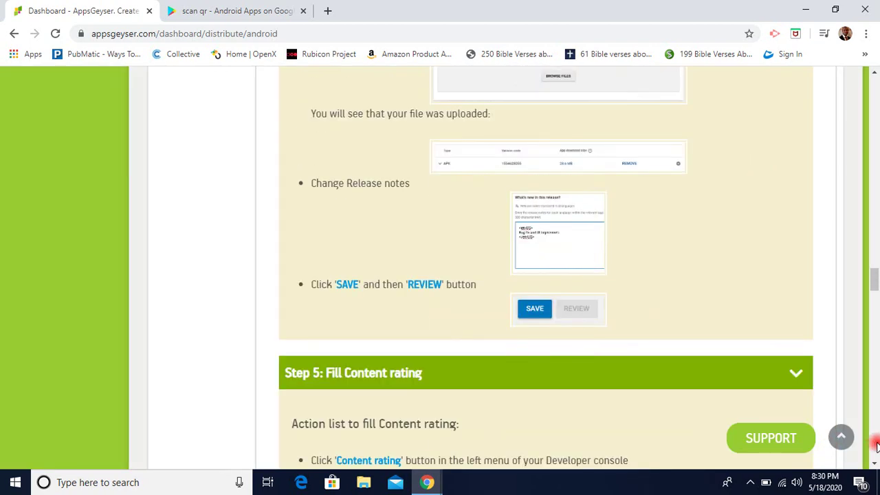
{"action": "left_click", "coordinate": [874, 445]}
{"action": "left_click", "coordinate": [874, 445]}
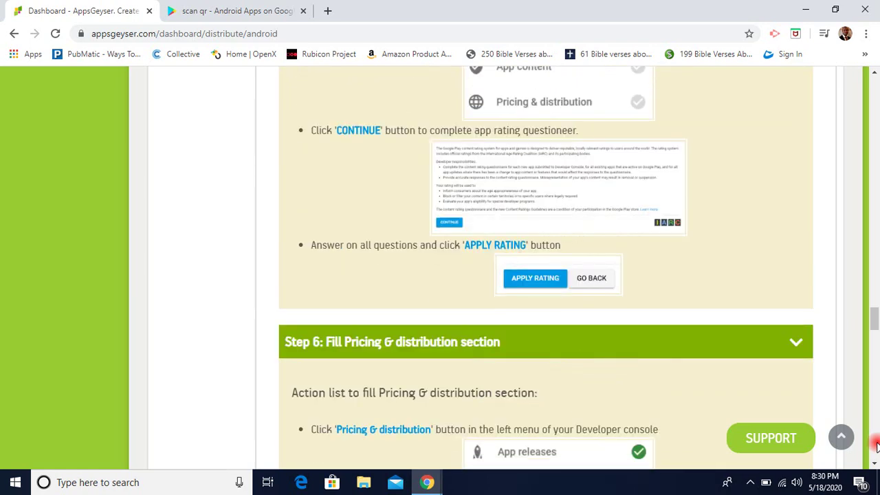
{"action": "left_click", "coordinate": [875, 446]}
{"action": "left_click", "coordinate": [875, 445]}
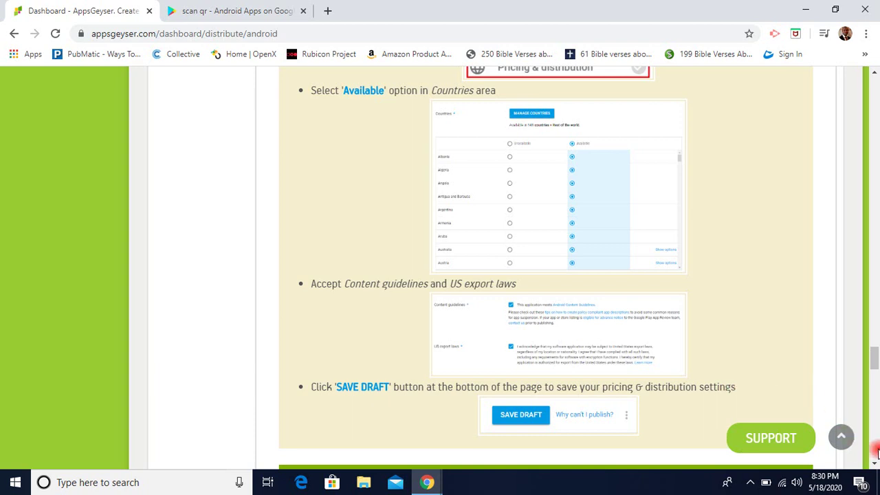
Step: Page through Step 7 Target Audience and Step 8 release to the end, then return to Step 1
{"action": "left_click", "coordinate": [874, 446]}
{"action": "left_click", "coordinate": [874, 447]}
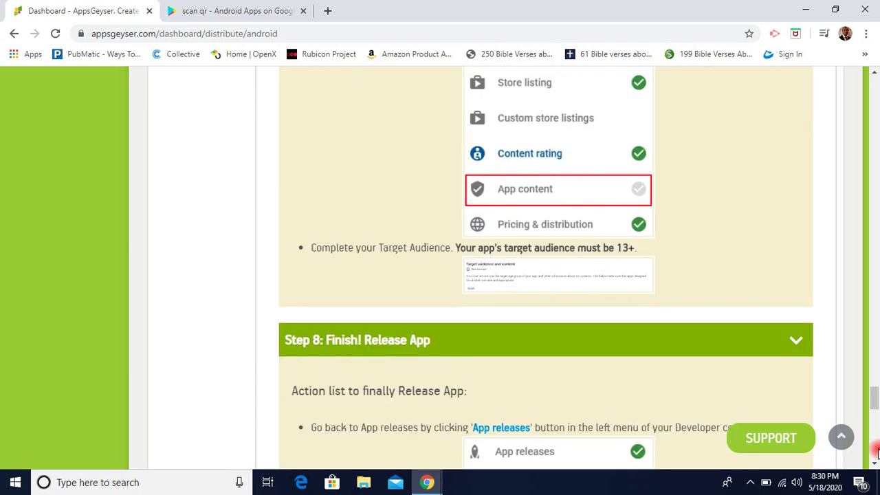
{"action": "left_click", "coordinate": [875, 450]}
{"action": "left_click", "coordinate": [876, 450]}
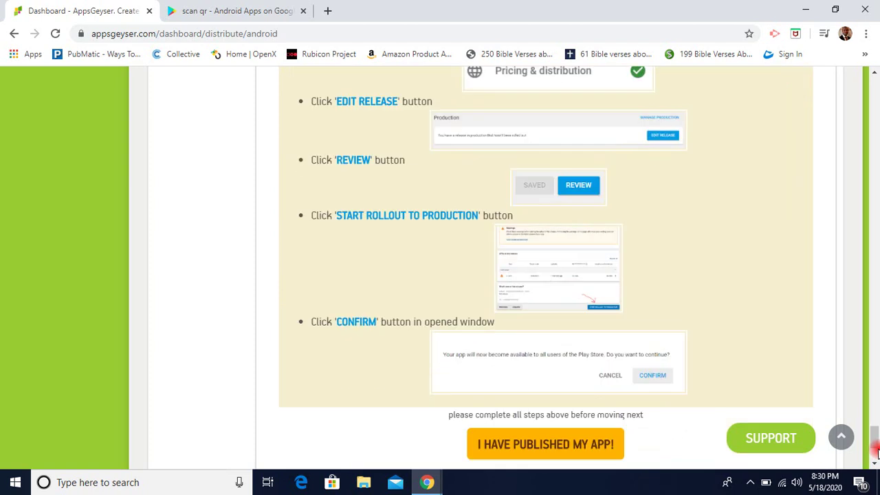
{"action": "left_click", "coordinate": [875, 450]}
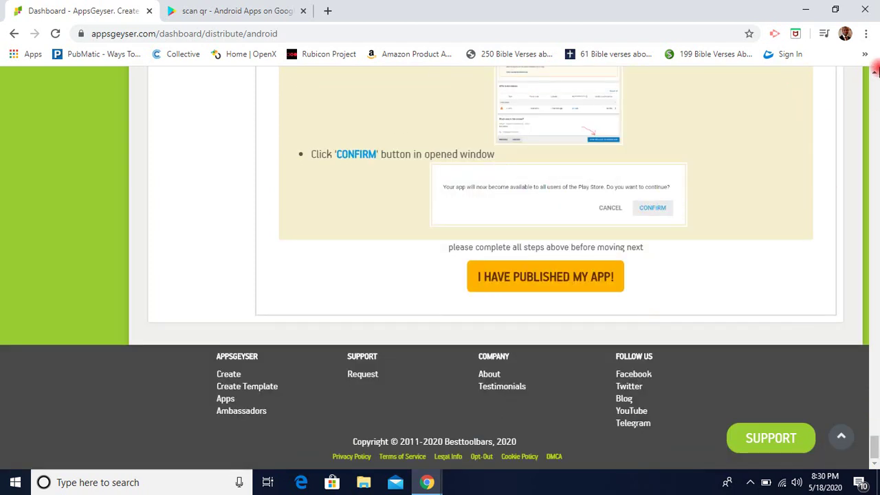
{"action": "scroll", "coordinate": [871, 78], "scroll_direction": "up", "scroll_amount": 2}
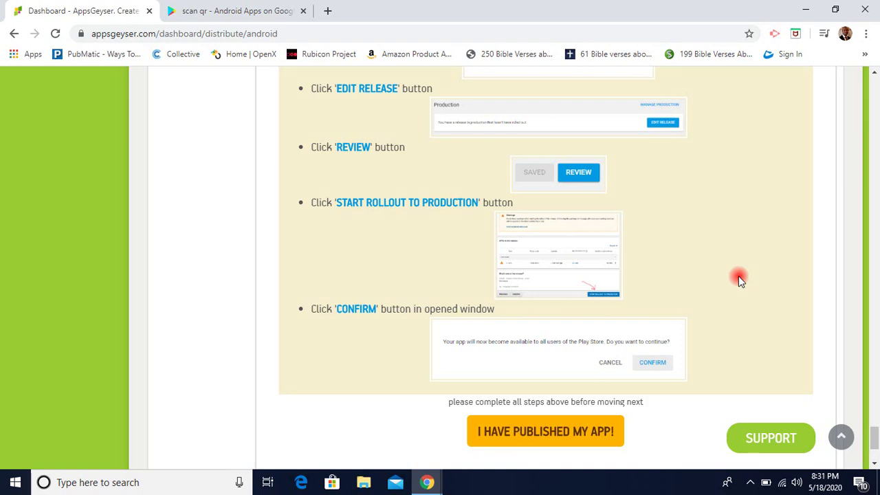
{"action": "left_click", "coordinate": [875, 102]}
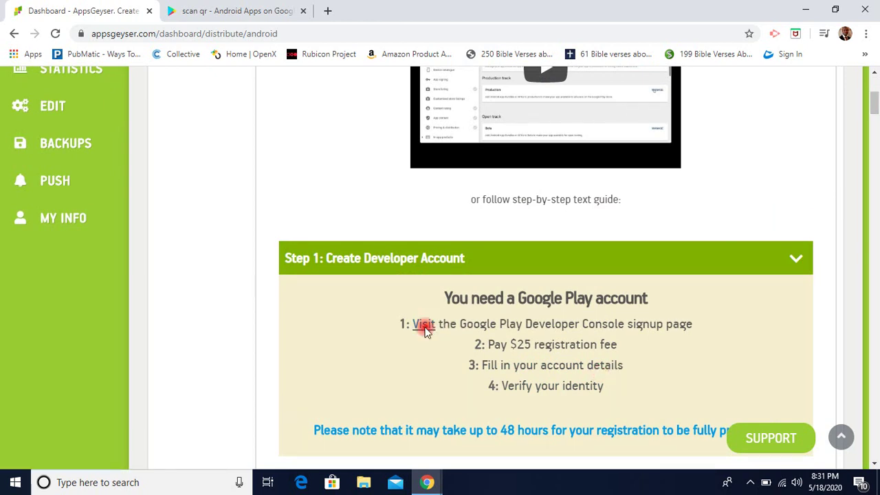
Step: Open the Play Console signup page via the Visit link and review the Developer Profile form
{"action": "left_click", "coordinate": [424, 325]}
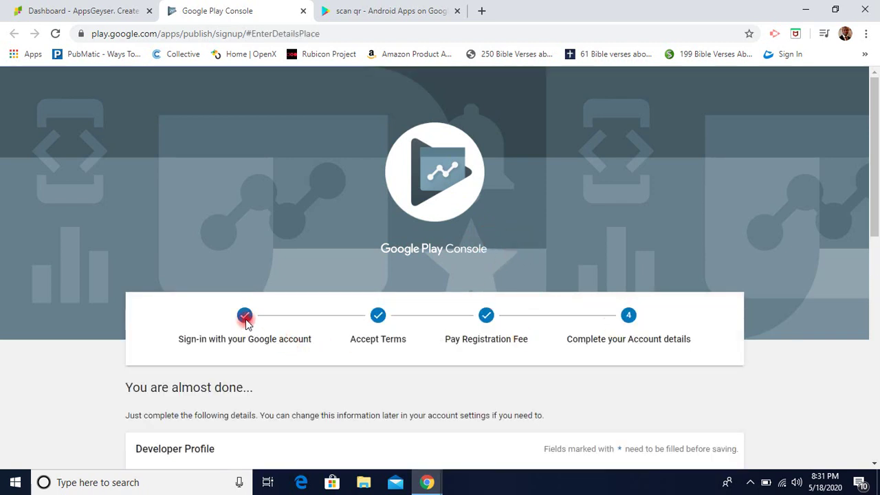
{"action": "left_click", "coordinate": [875, 432]}
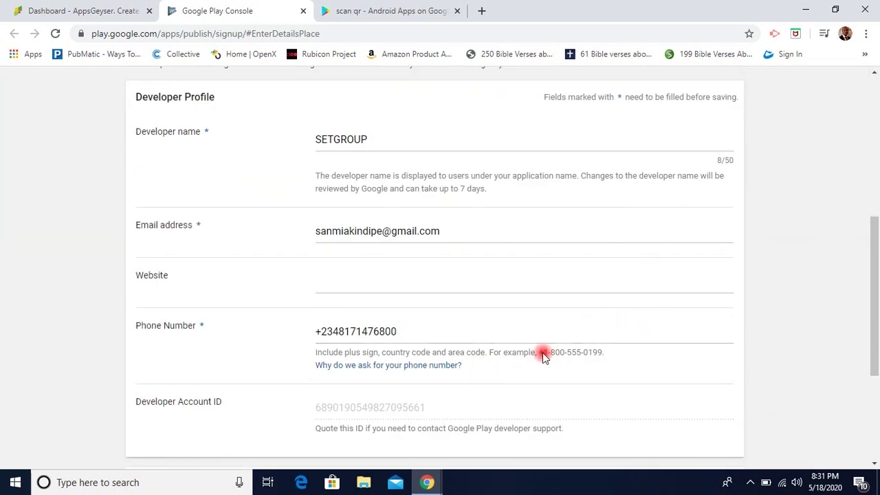
{"action": "left_click", "coordinate": [875, 407]}
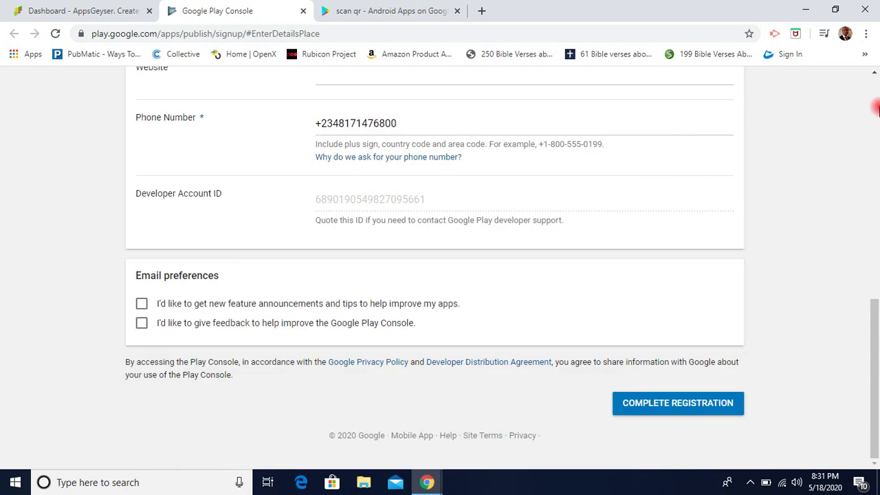
{"action": "left_click", "coordinate": [876, 107]}
{"action": "left_click", "coordinate": [876, 106]}
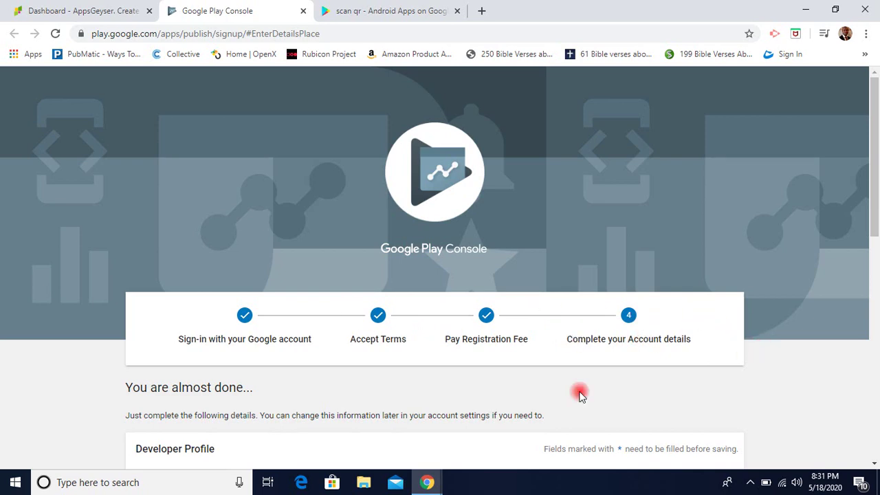
Step: Complete the developer registration and wait for All applications to list two Draft apps
{"action": "left_click", "coordinate": [873, 408]}
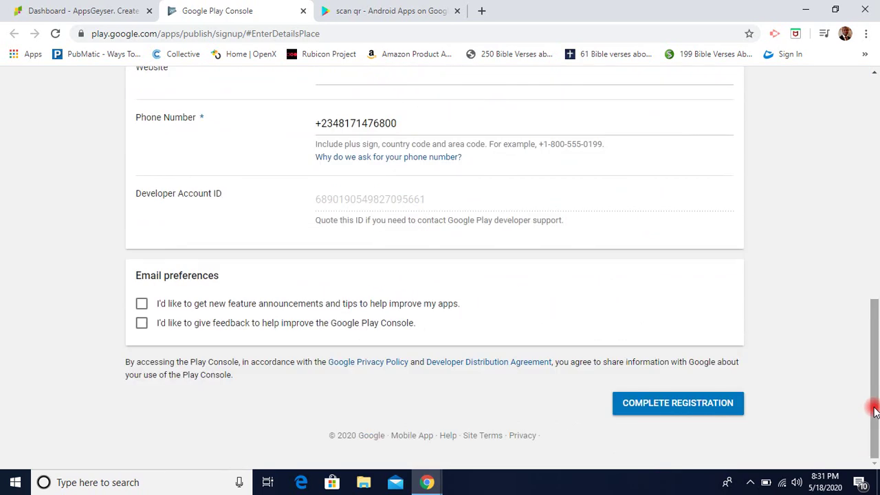
{"action": "left_click", "coordinate": [732, 414]}
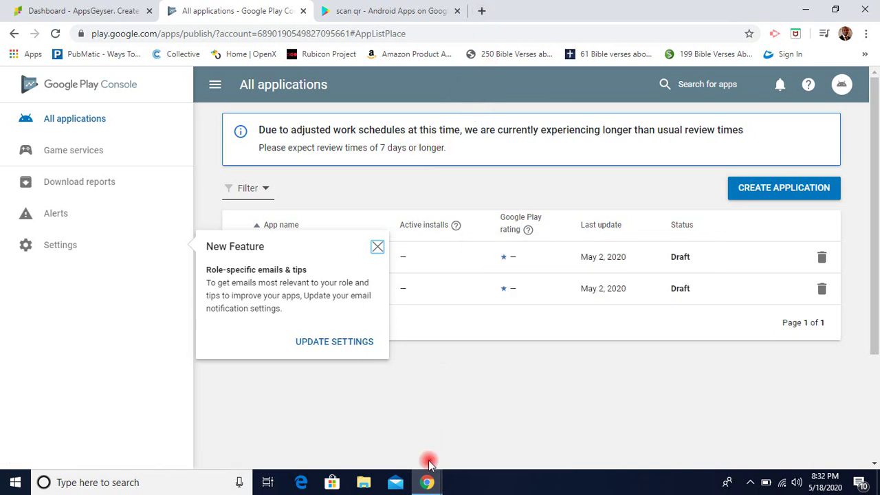
{"action": "mouse_move", "coordinate": [427, 487]}
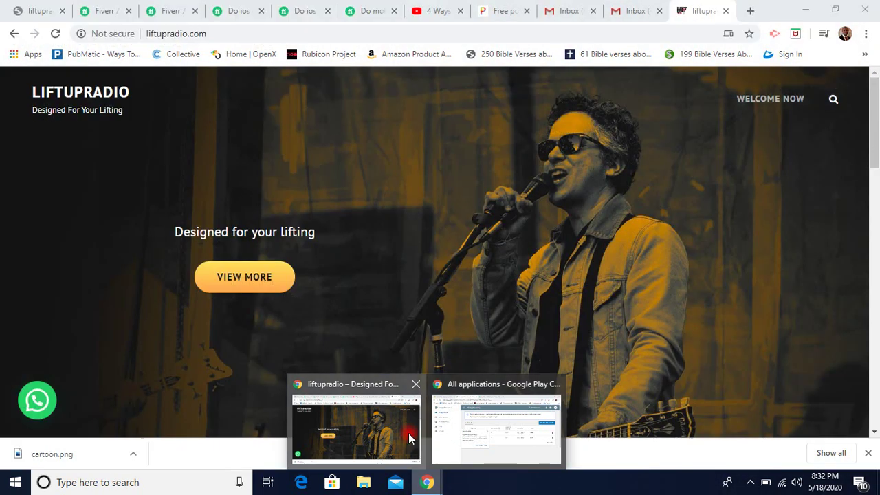
Step: Switch to the liftupradio Chrome window and view the Flutter gig, then the iOS gig
{"action": "left_click", "coordinate": [408, 433]}
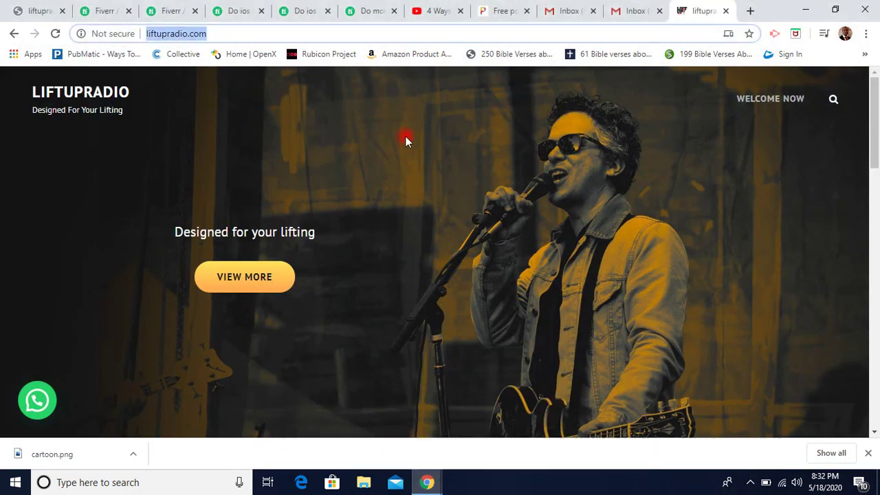
{"action": "left_click", "coordinate": [363, 12]}
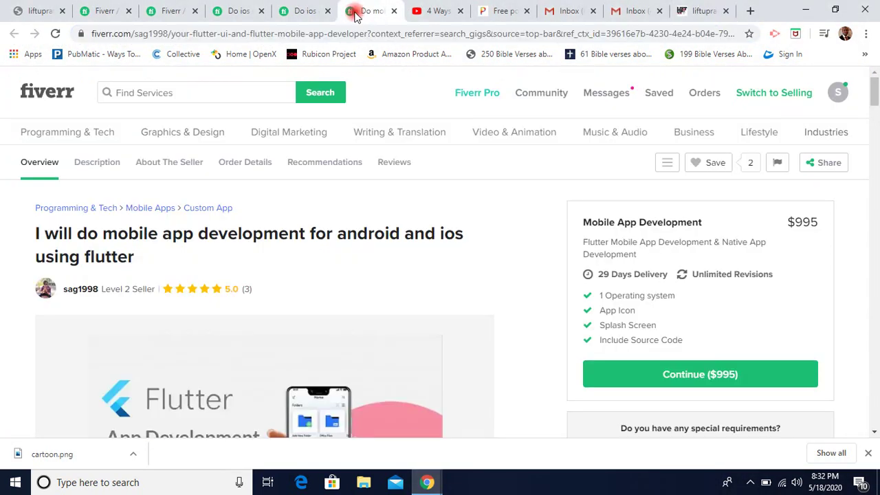
{"action": "left_click", "coordinate": [293, 11]}
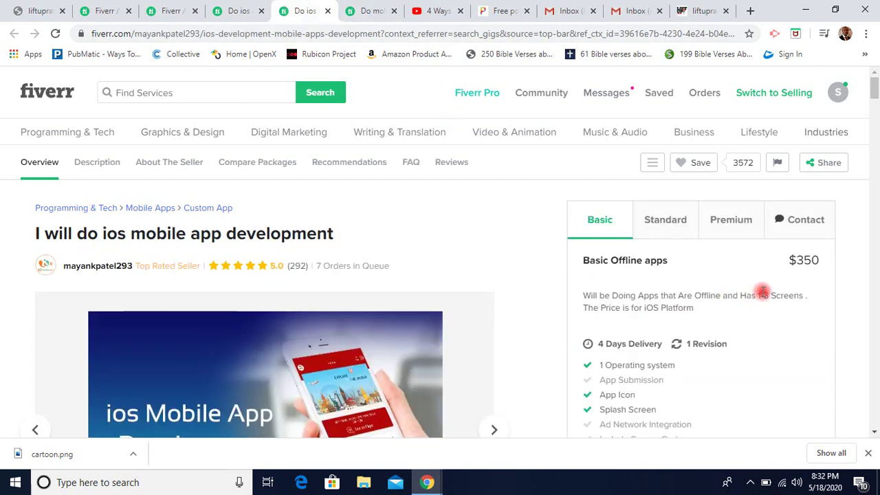